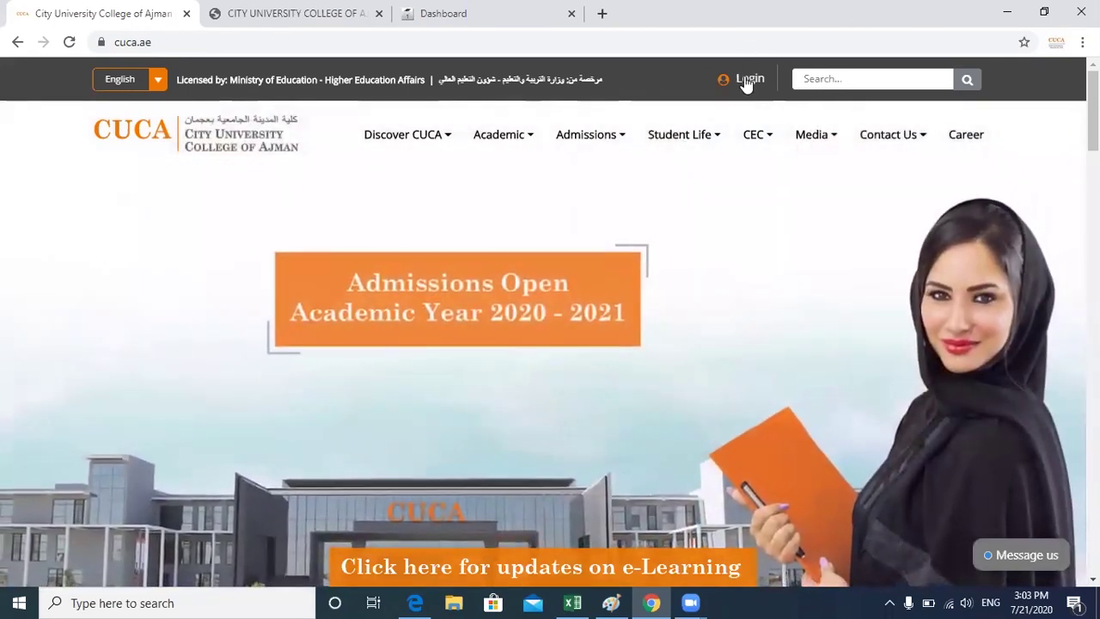
# - Sign in to the MIS account by entering the account password, and dismiss the mobile app announcement
pyautogui.click(301, 12)
pyautogui.click(423, 321)
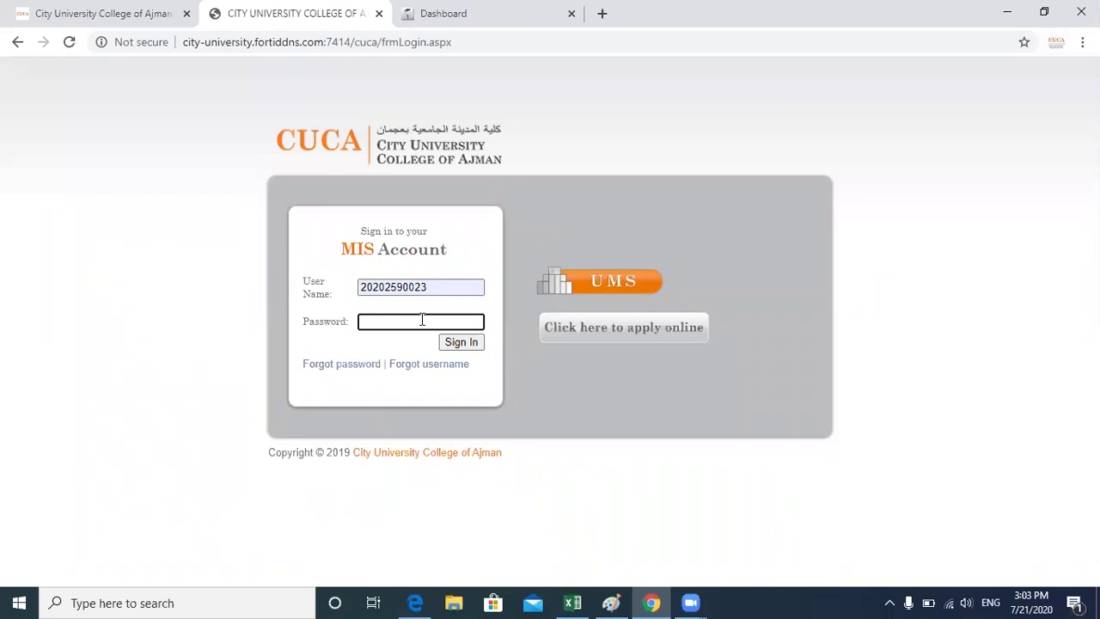
pyautogui.write('•••••')
pyautogui.click(456, 344)
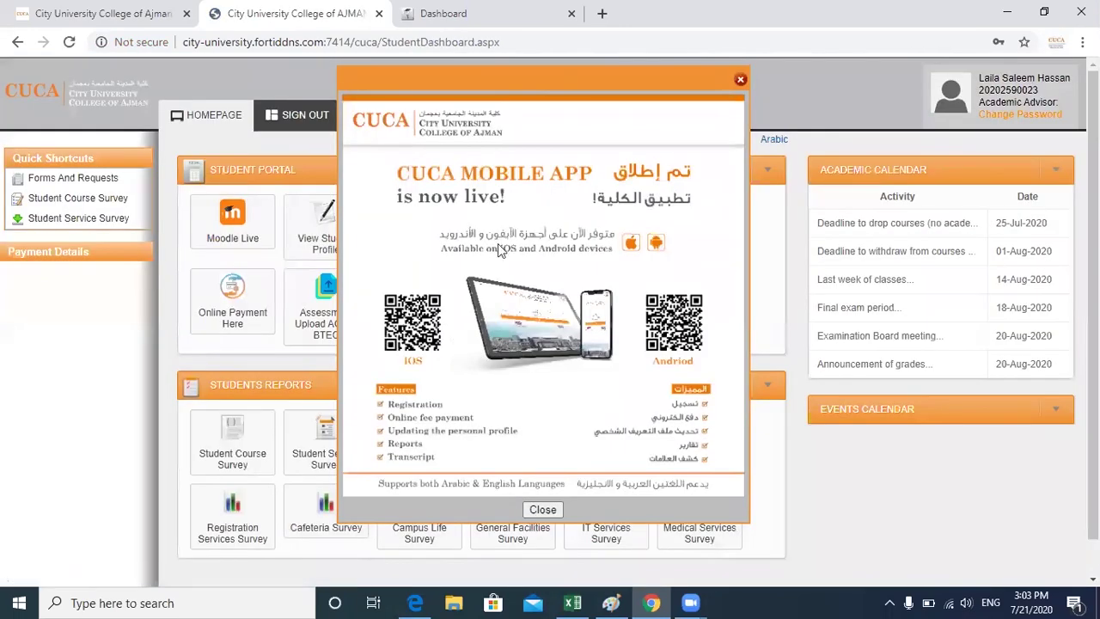
pyautogui.click(740, 81)
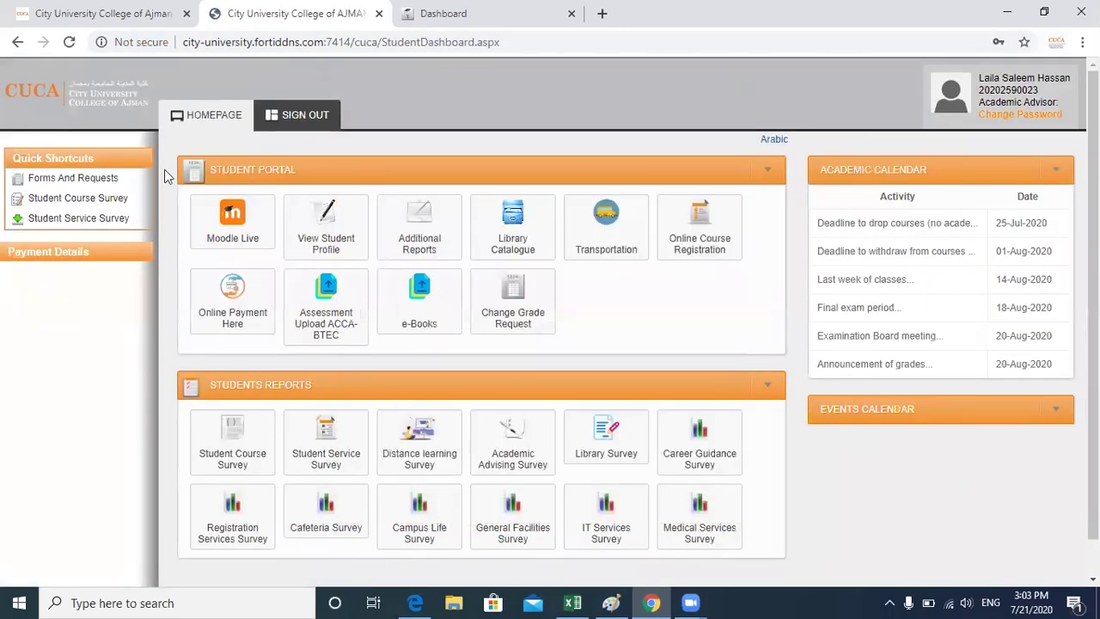
# - Go to Moodle and open the Test Exam quiz in the MIS 302-01-Summer II-2020 course
pyautogui.click(241, 235)
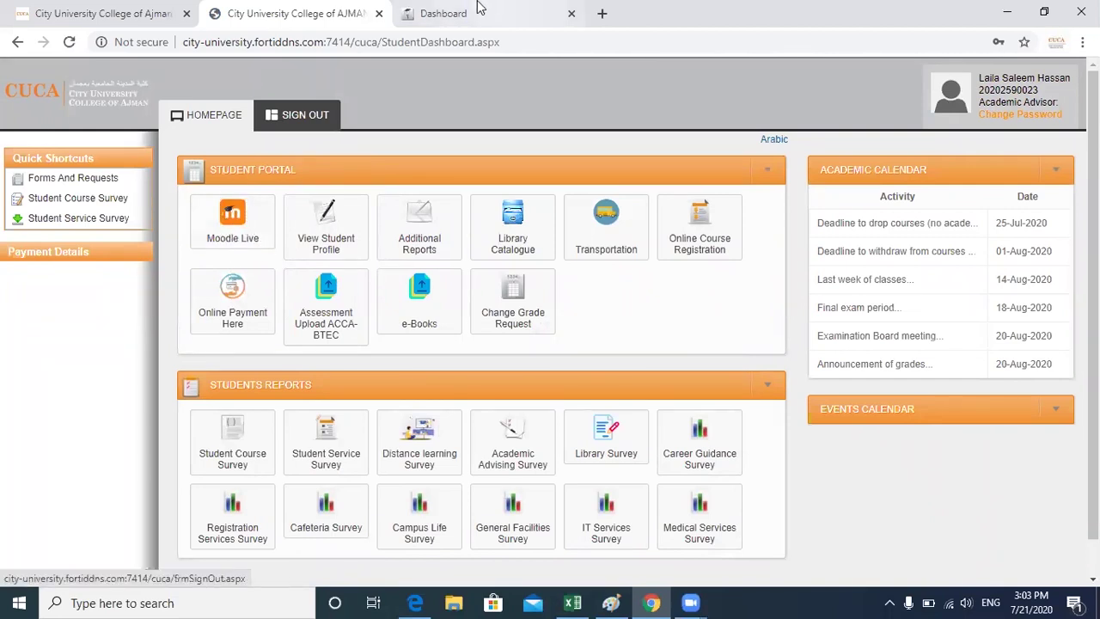
pyautogui.scroll(-6, 665, 330)
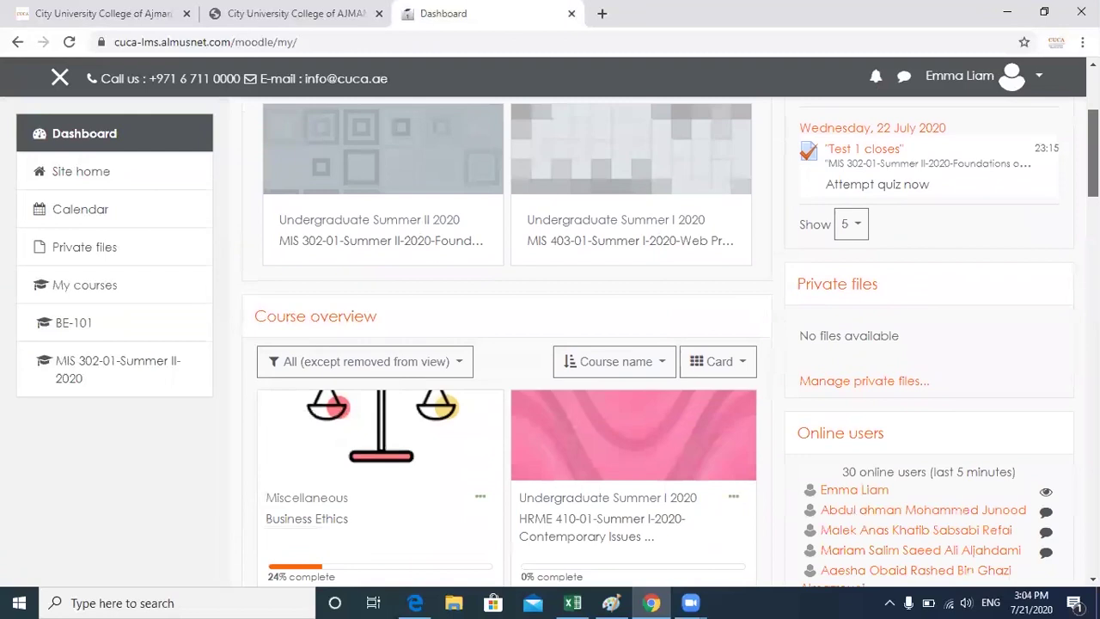
pyautogui.scroll(-1, 665, 330)
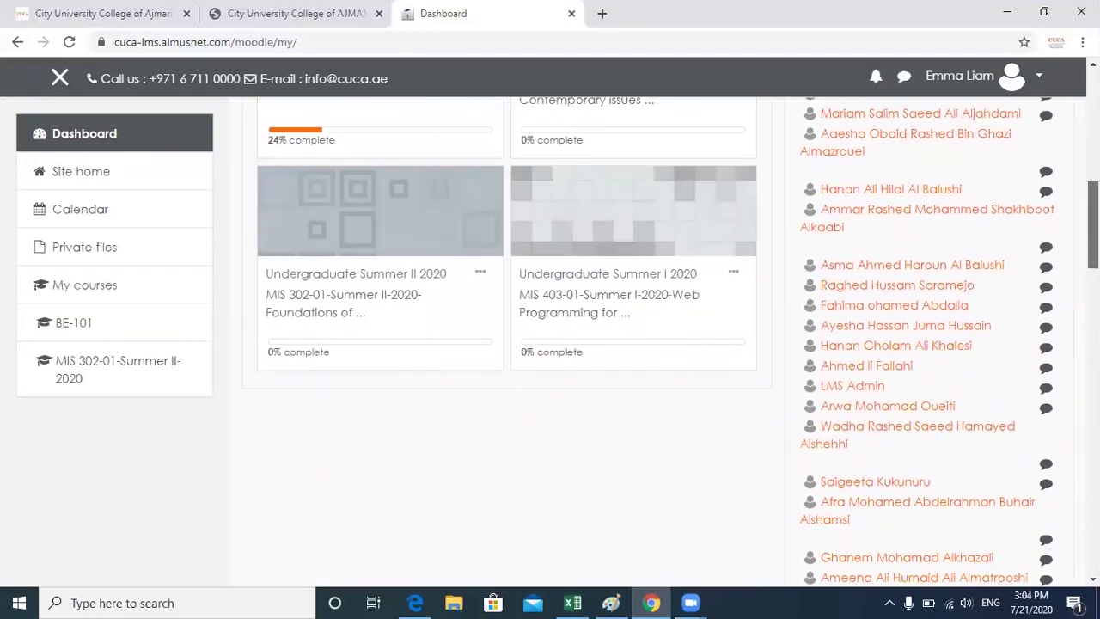
pyautogui.scroll(-2, 664, 329)
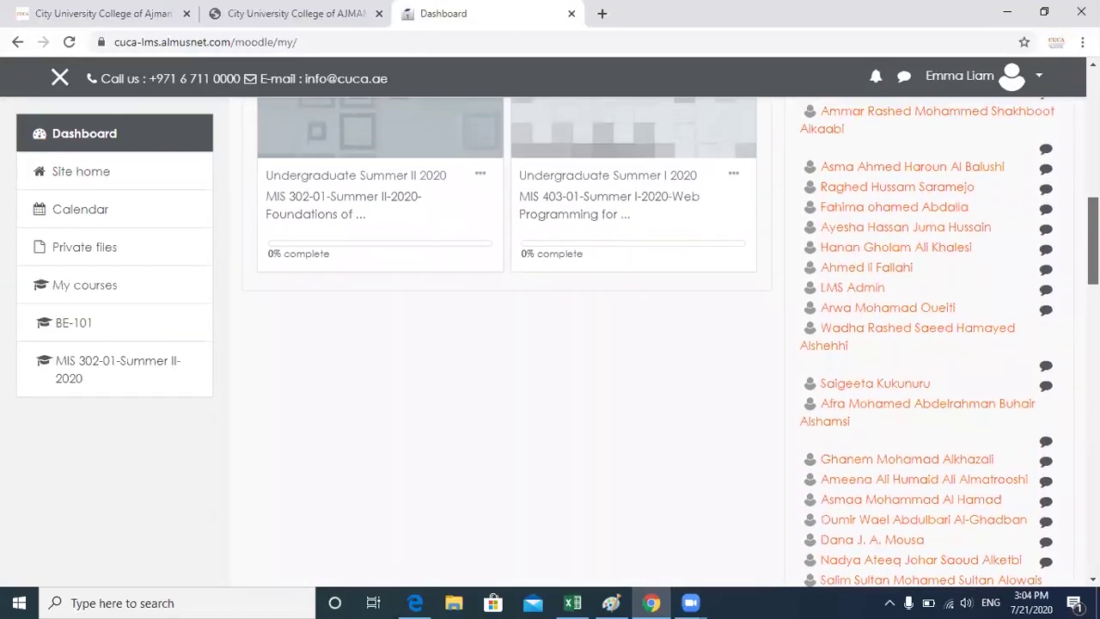
pyautogui.click(344, 201)
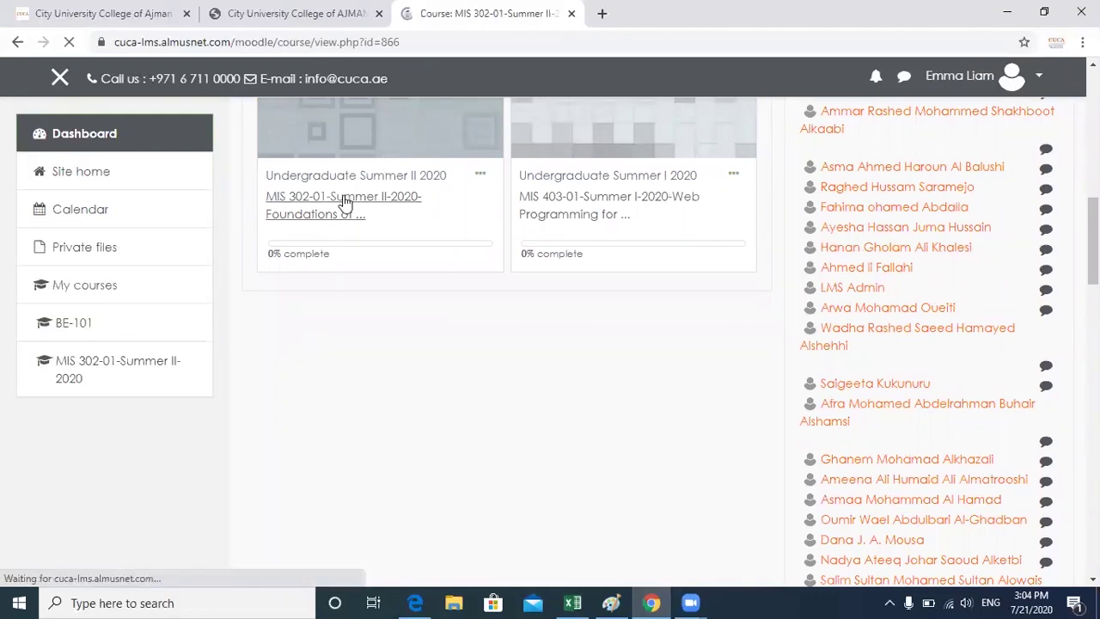
pyautogui.scroll(-2, 547, 109)
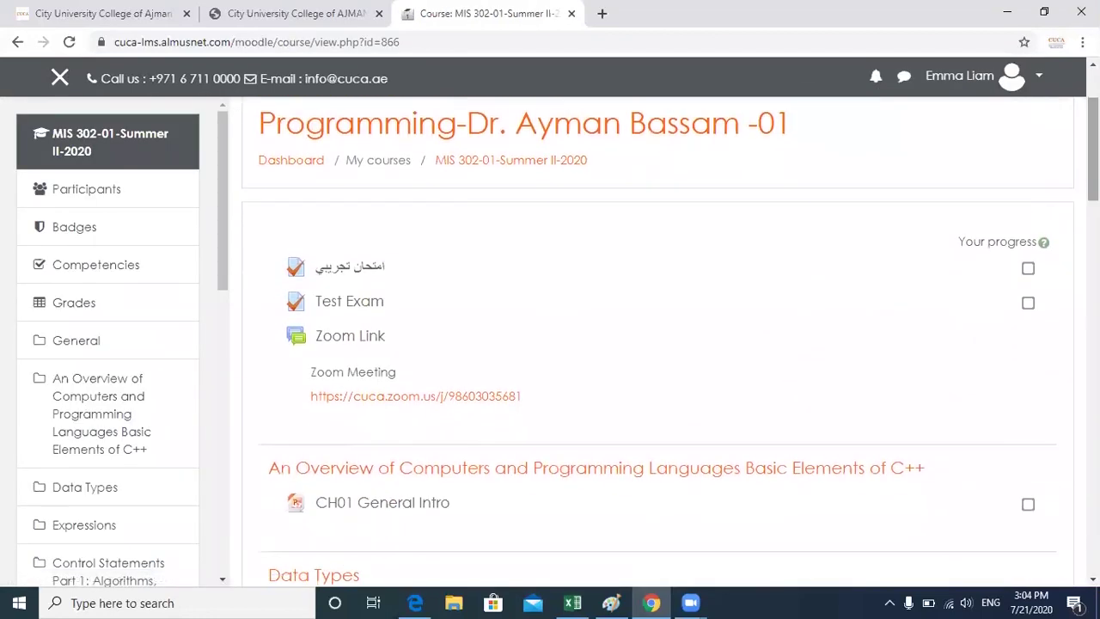
pyautogui.click(361, 301)
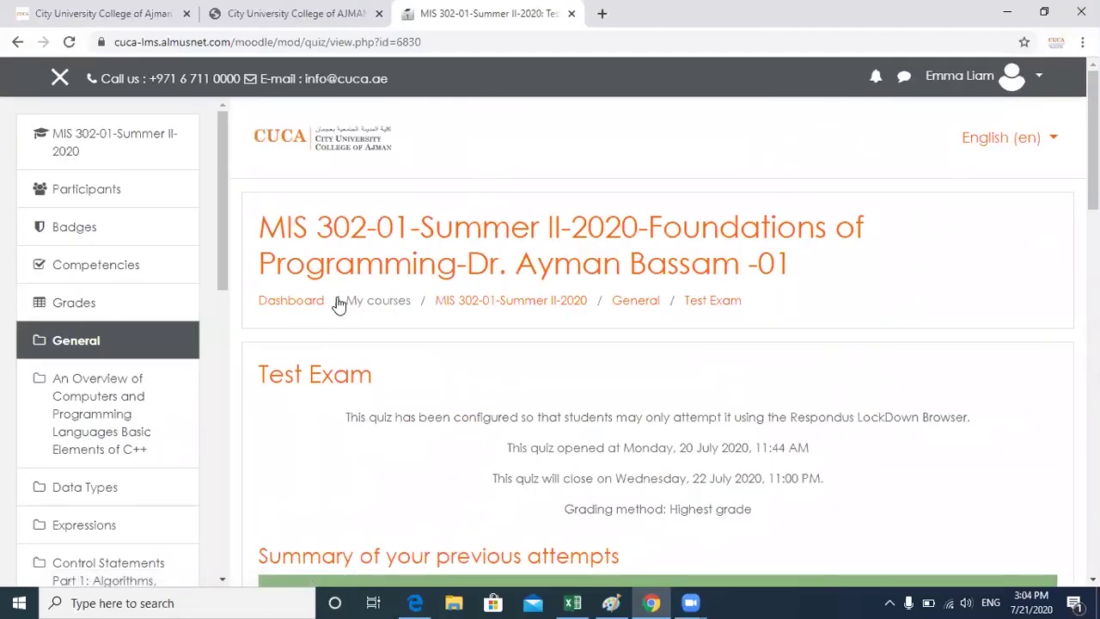
# - Download the LockDown Browser installer for City University College of Ajman from the quiz's download link
pyautogui.scroll(-3, 339, 305)
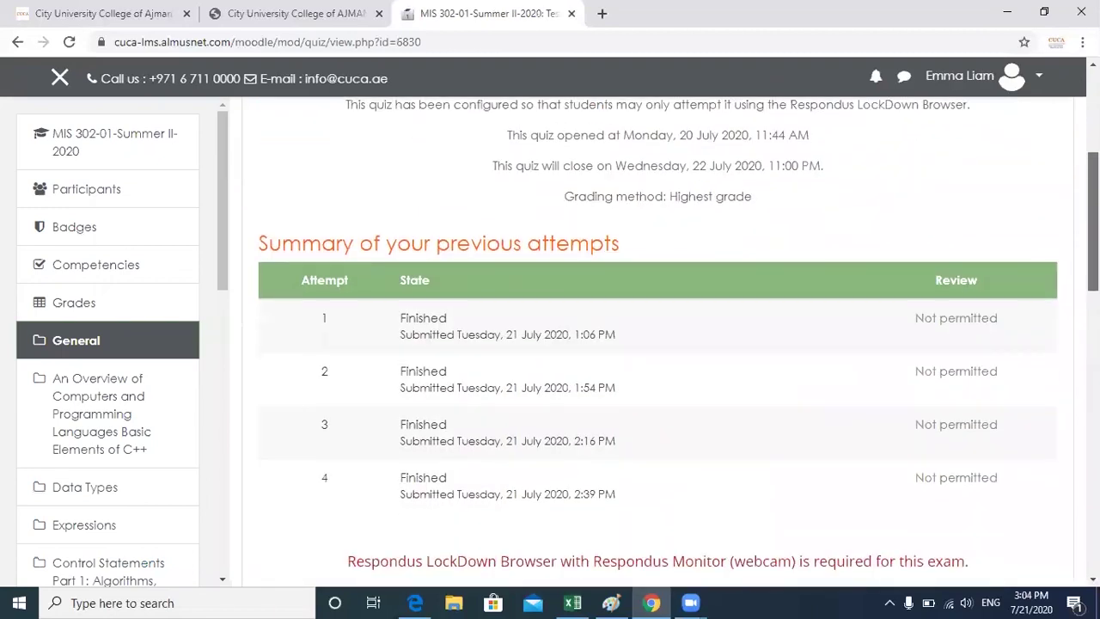
pyautogui.scroll(-4, 774, 270)
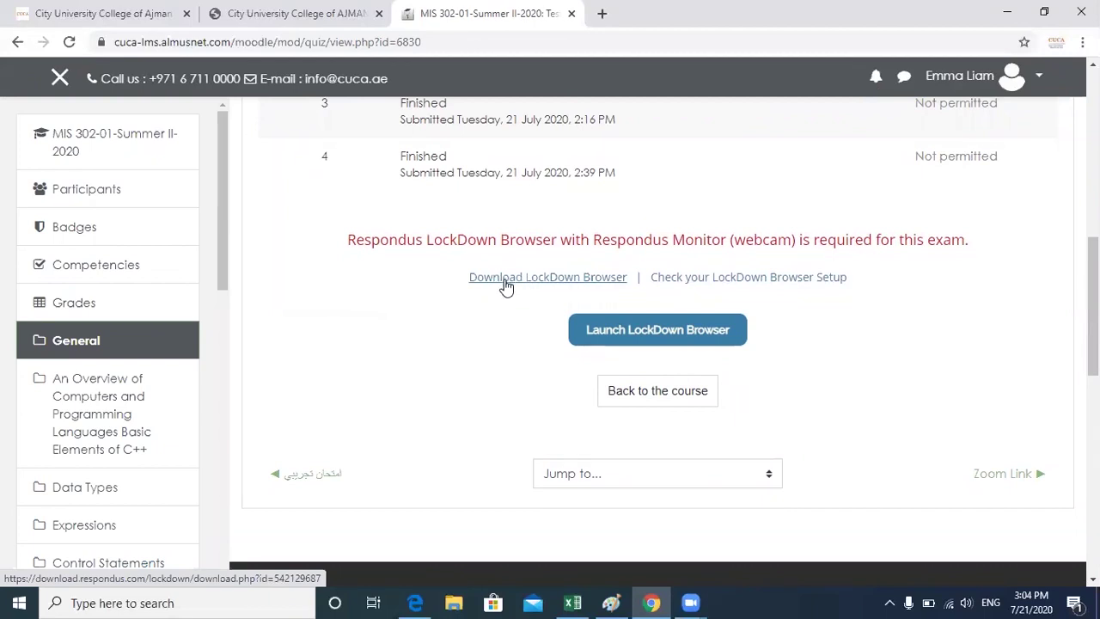
pyautogui.click(506, 287)
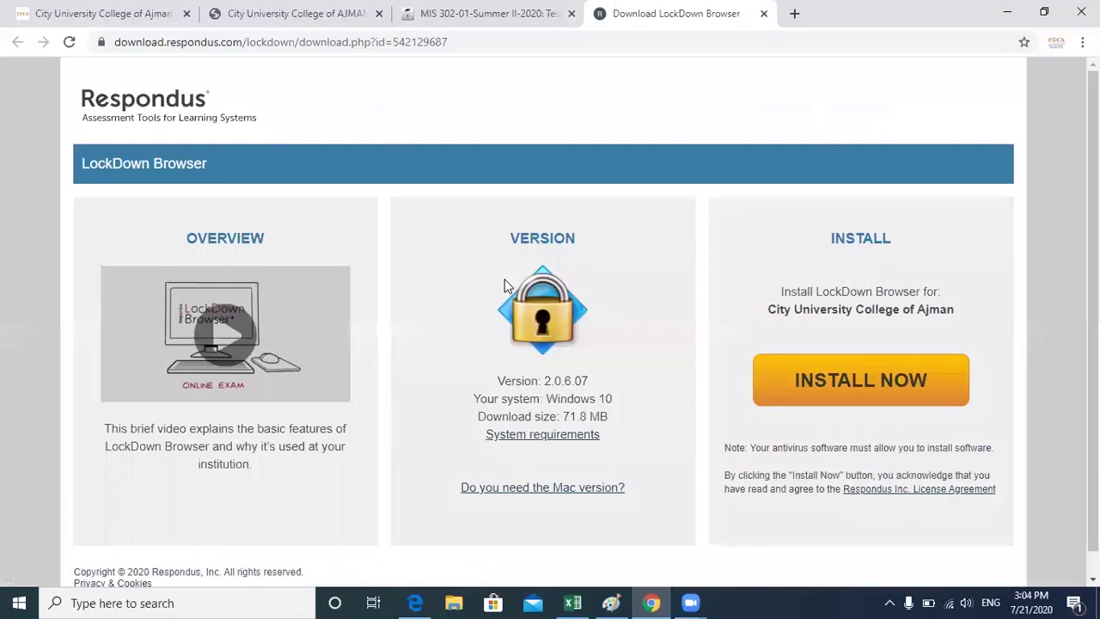
pyautogui.scroll(-1, 988, 232)
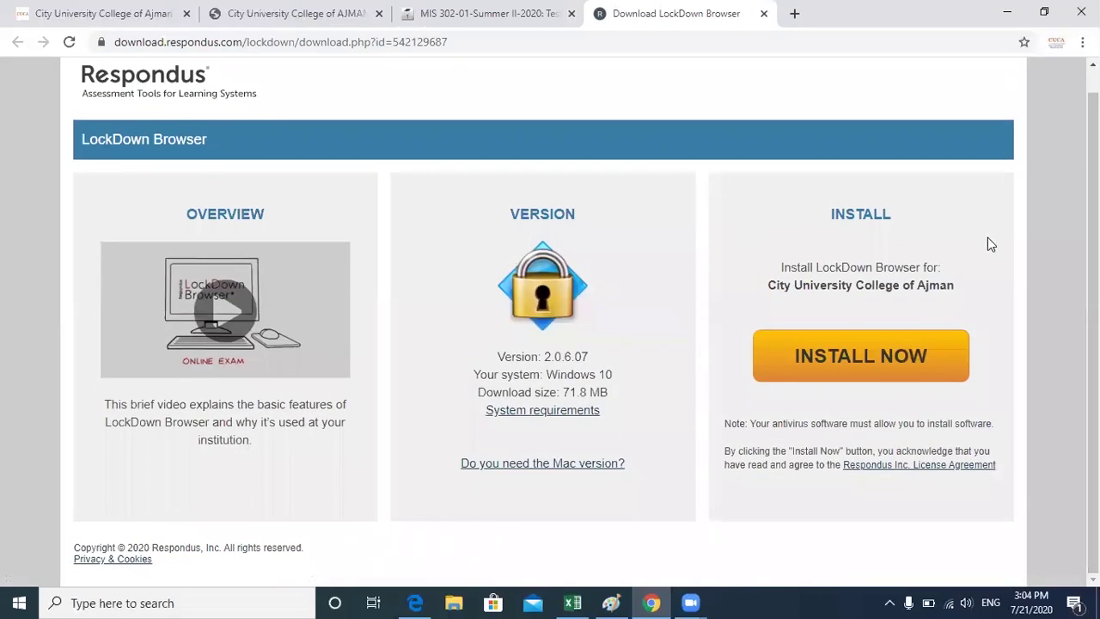
pyautogui.click(871, 355)
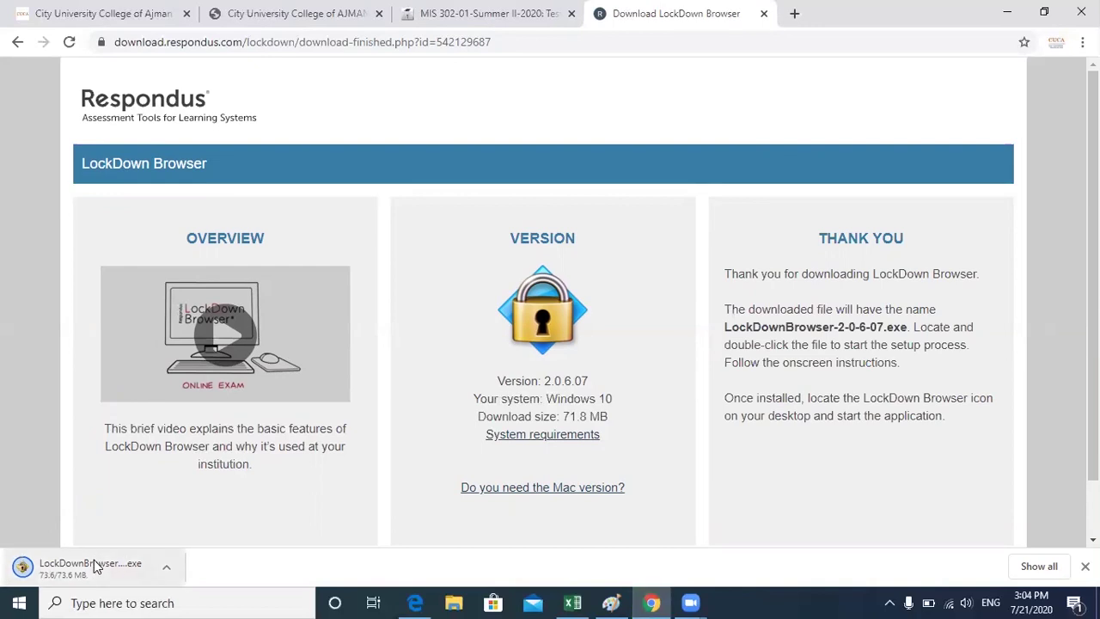
# - Run the downloaded LockDown Browser installer and complete the setup with the Reinstall option
pyautogui.click(94, 563)
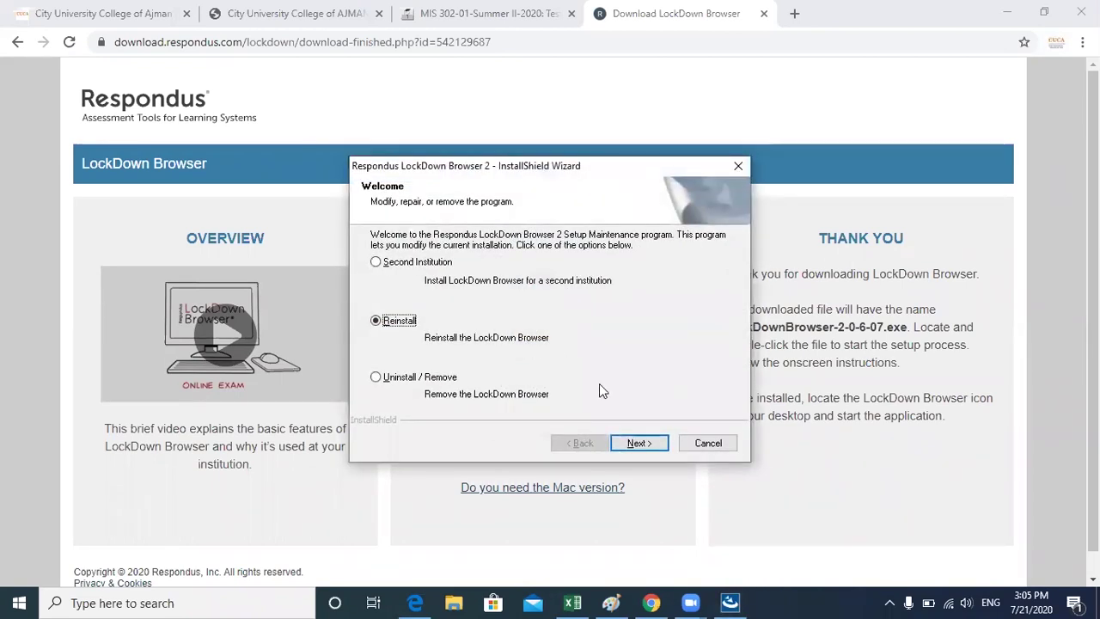
pyautogui.click(639, 443)
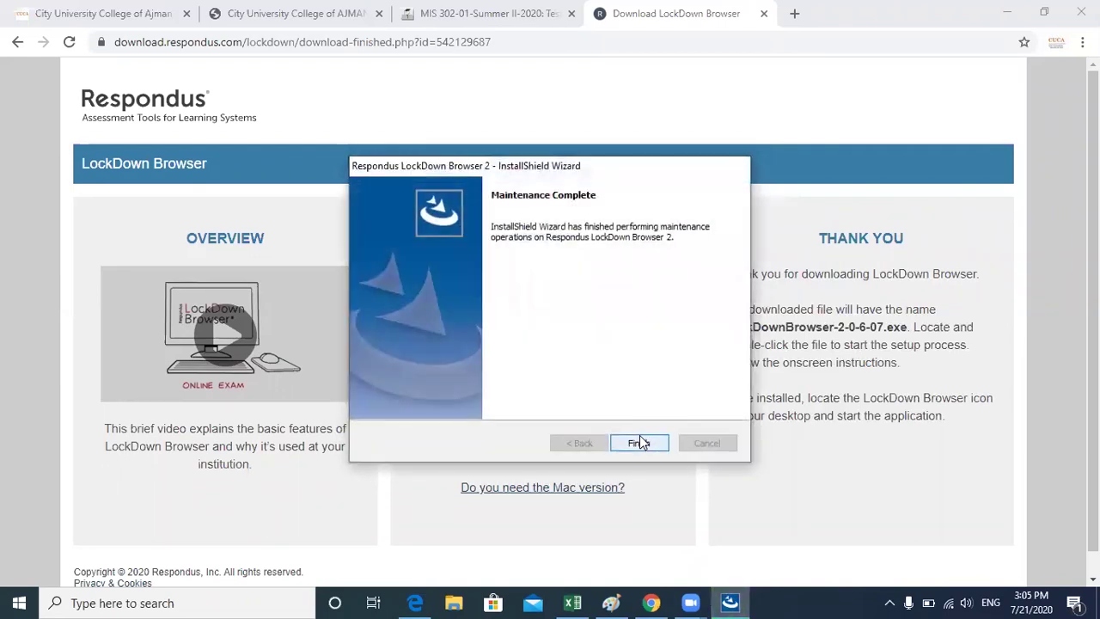
pyautogui.click(643, 443)
# - Return to the Test Exam page, launch LockDown Browser from it and start the quiz
pyautogui.click(430, 14)
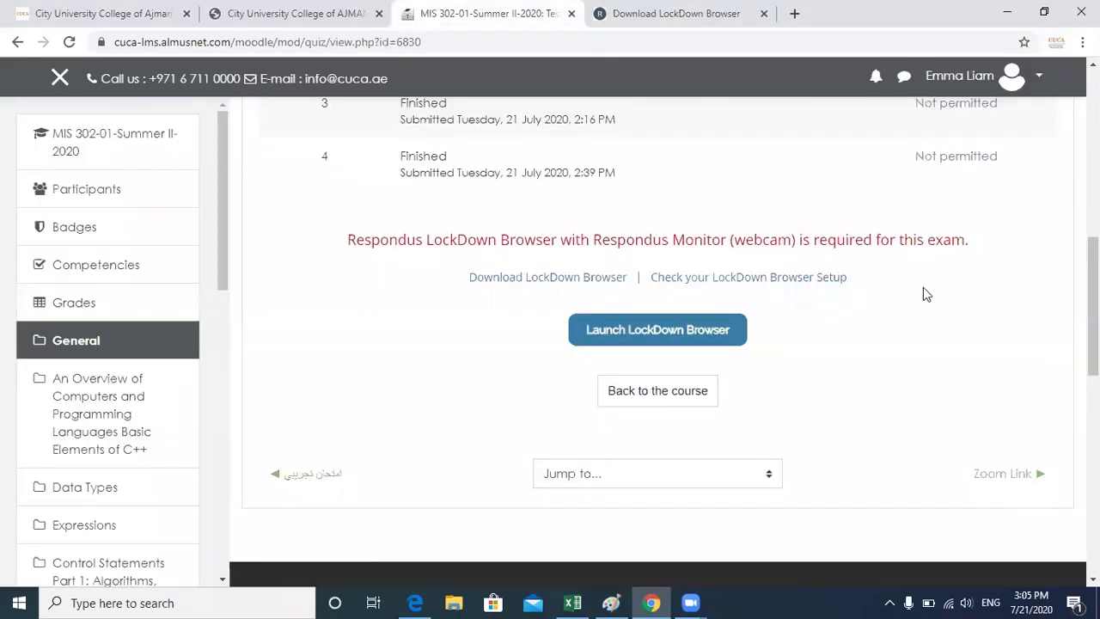
pyautogui.click(669, 330)
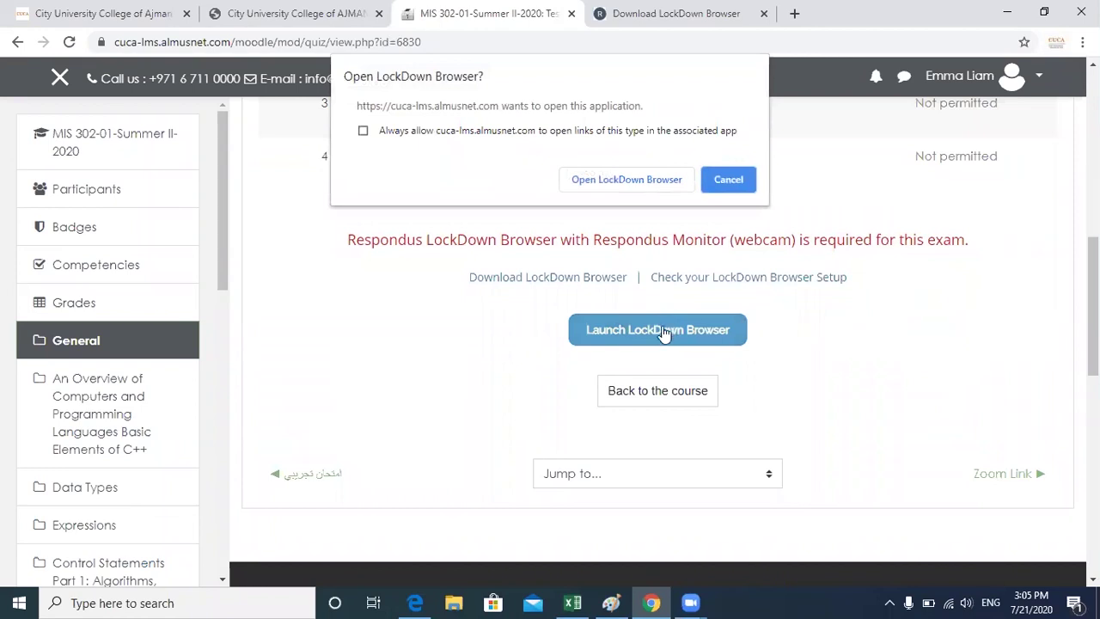
pyautogui.click(628, 181)
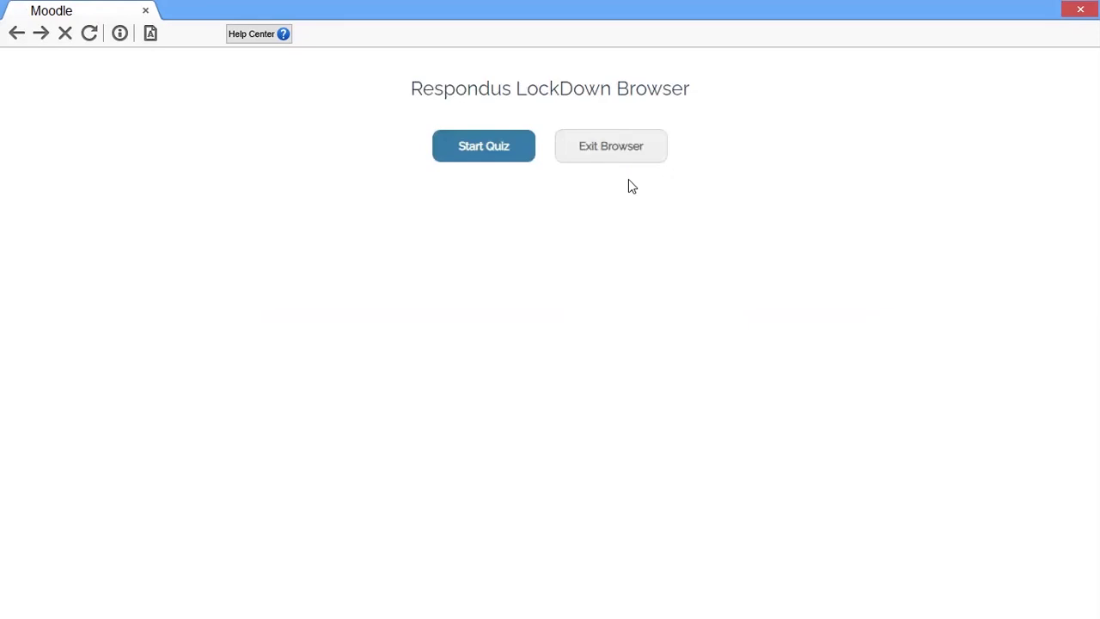
pyautogui.click(469, 156)
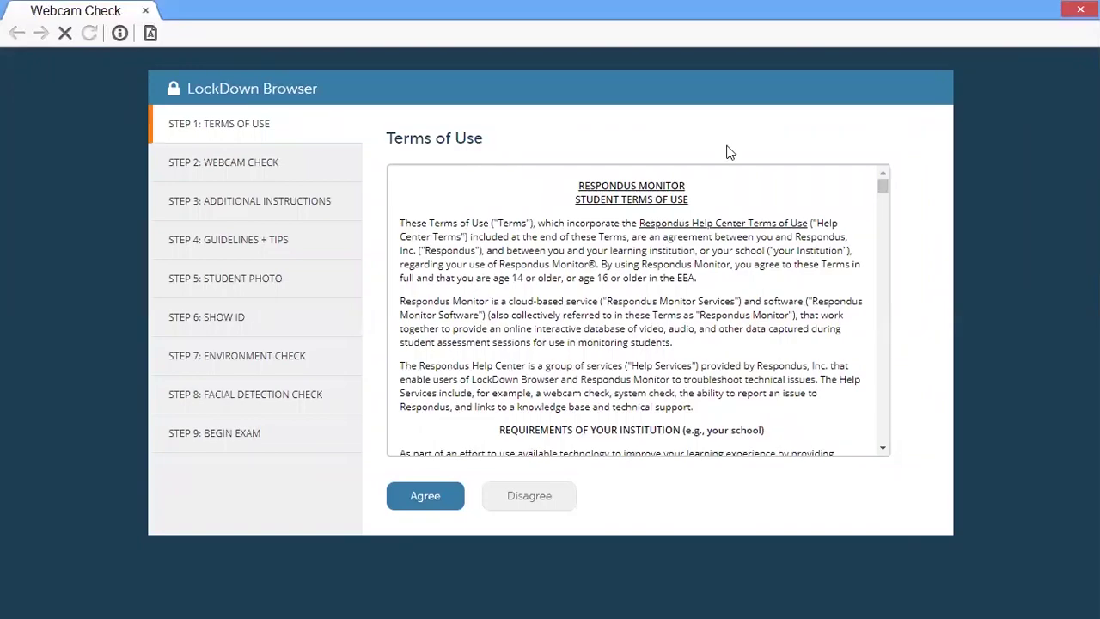
# - Agree to the Respondus Monitor terms of use and complete the webcam check with a five-second test video
pyautogui.moveTo(884, 186); pyautogui.dragTo(887, 443)
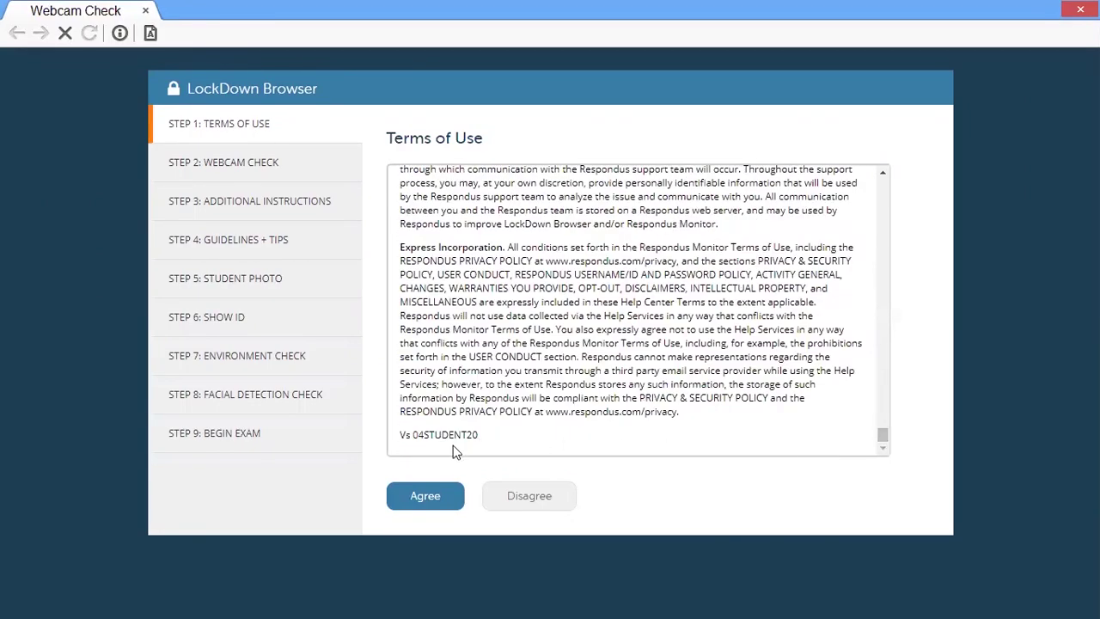
pyautogui.click(425, 493)
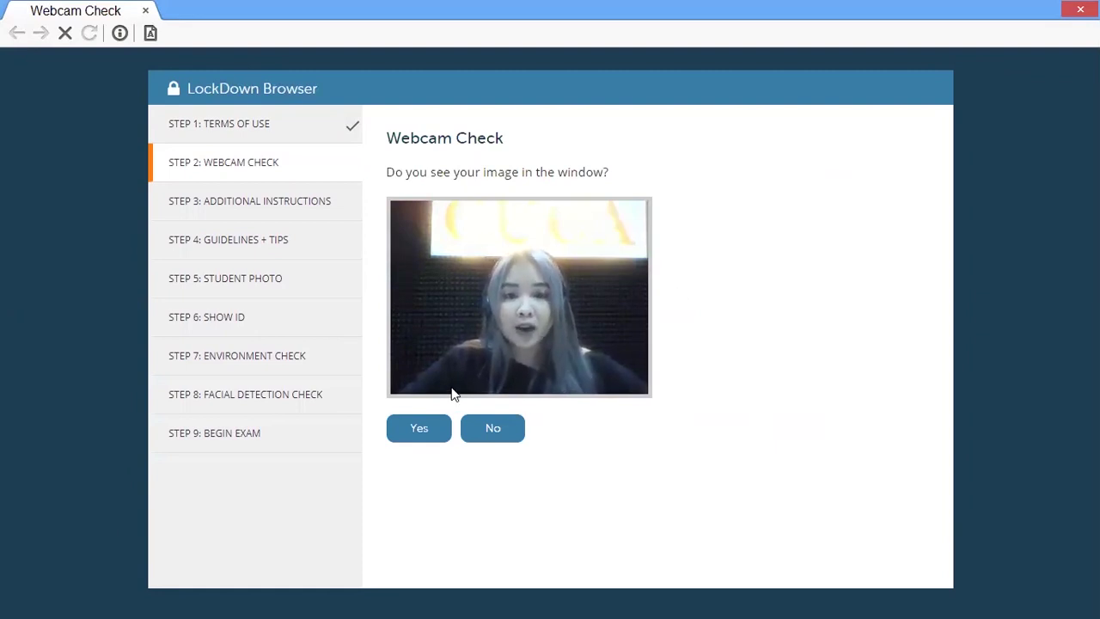
pyautogui.click(406, 444)
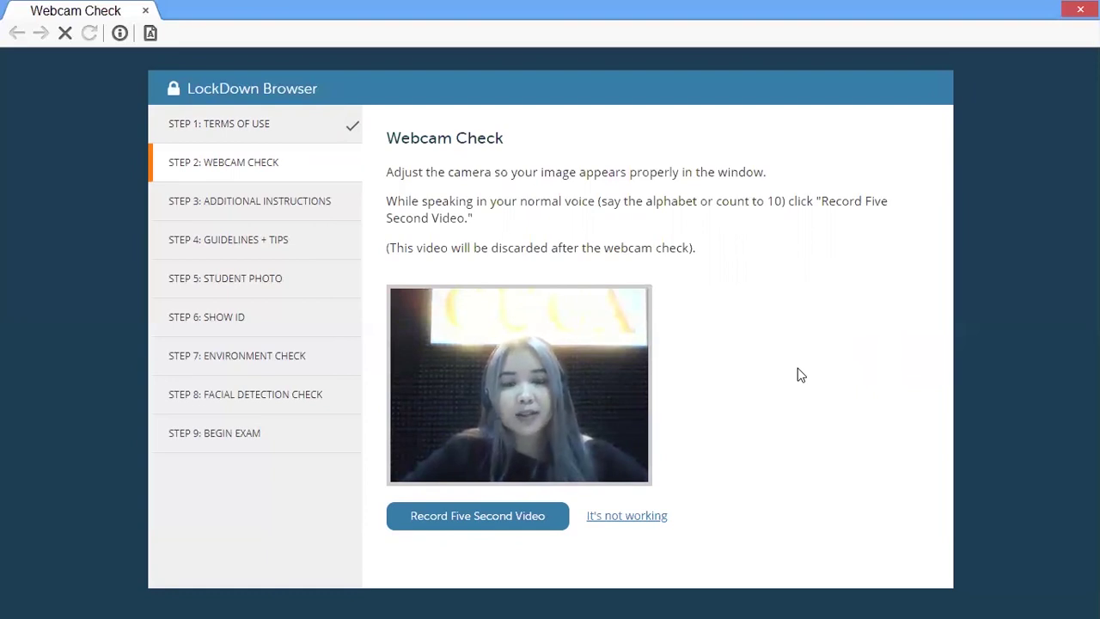
pyautogui.click(500, 520)
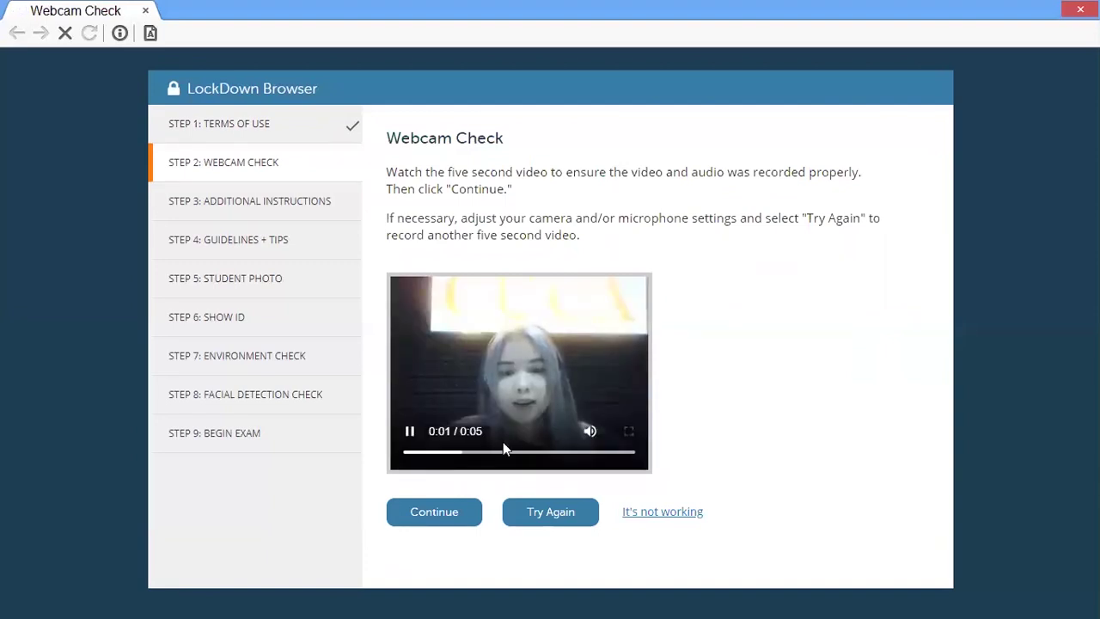
pyautogui.click(421, 519)
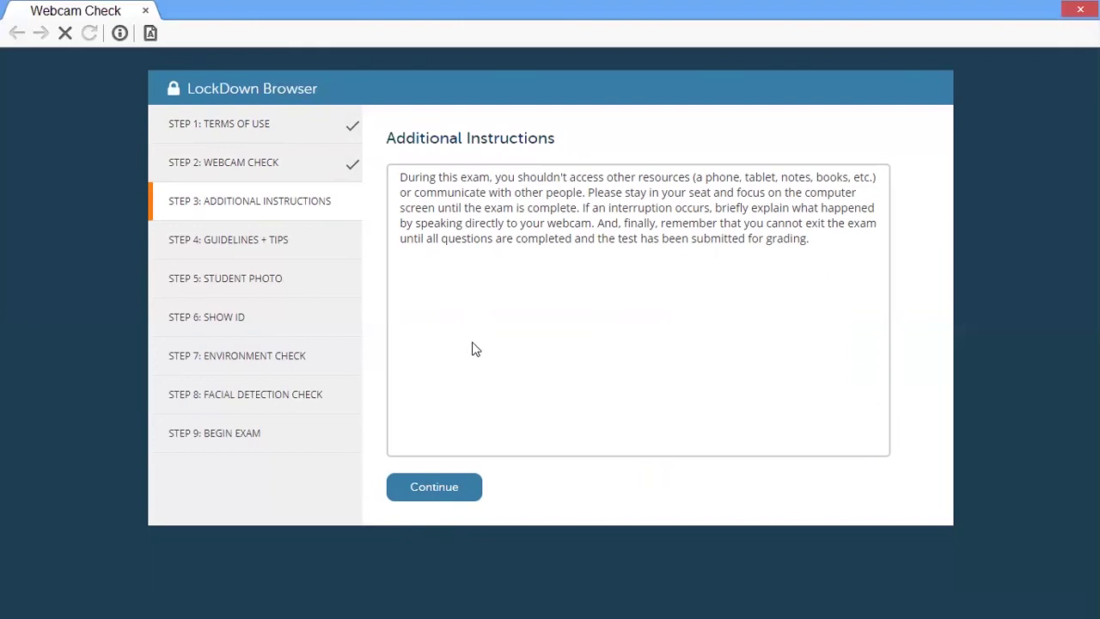
# - Proceed through the additional instructions and all five Guidelines + Tips pages to the student photo stage
pyautogui.click(424, 486)
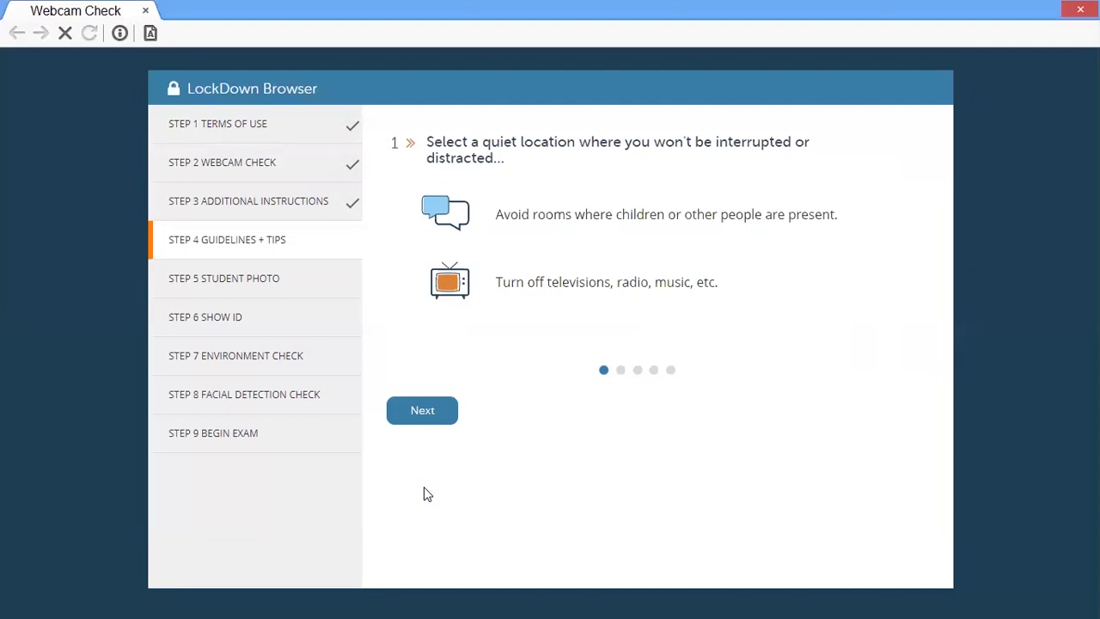
pyautogui.click(426, 411)
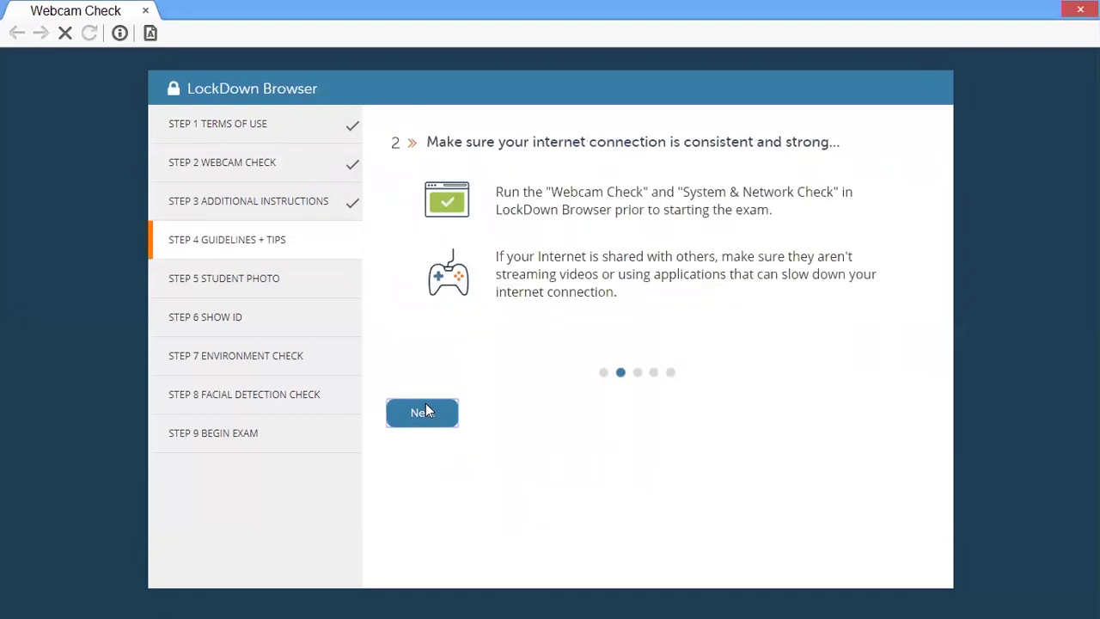
pyautogui.click(425, 407)
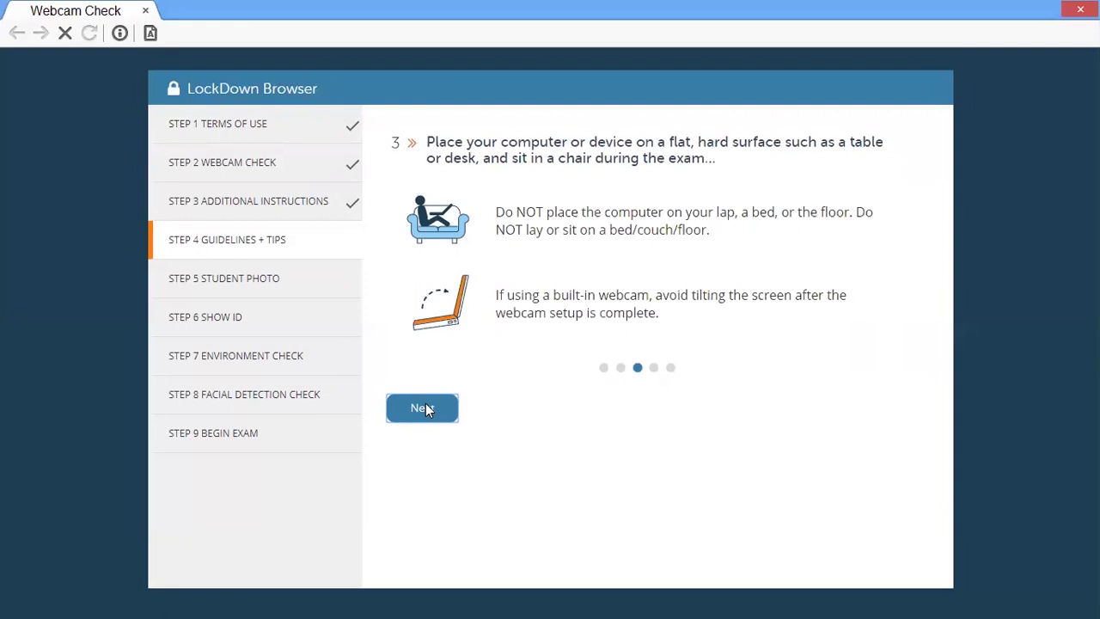
pyautogui.click(425, 407)
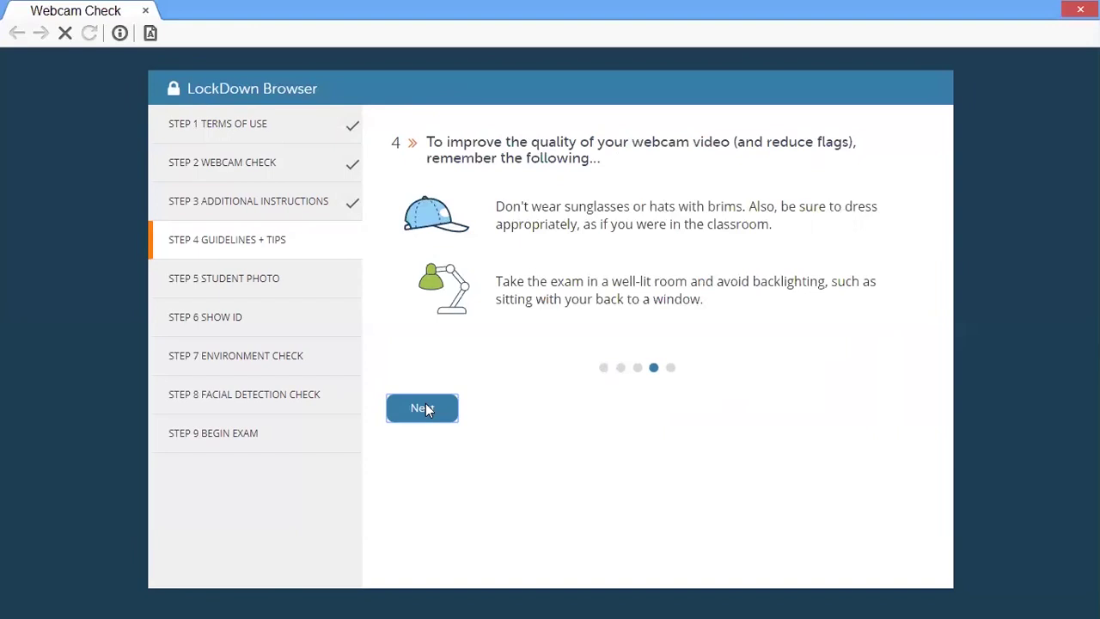
pyautogui.click(425, 408)
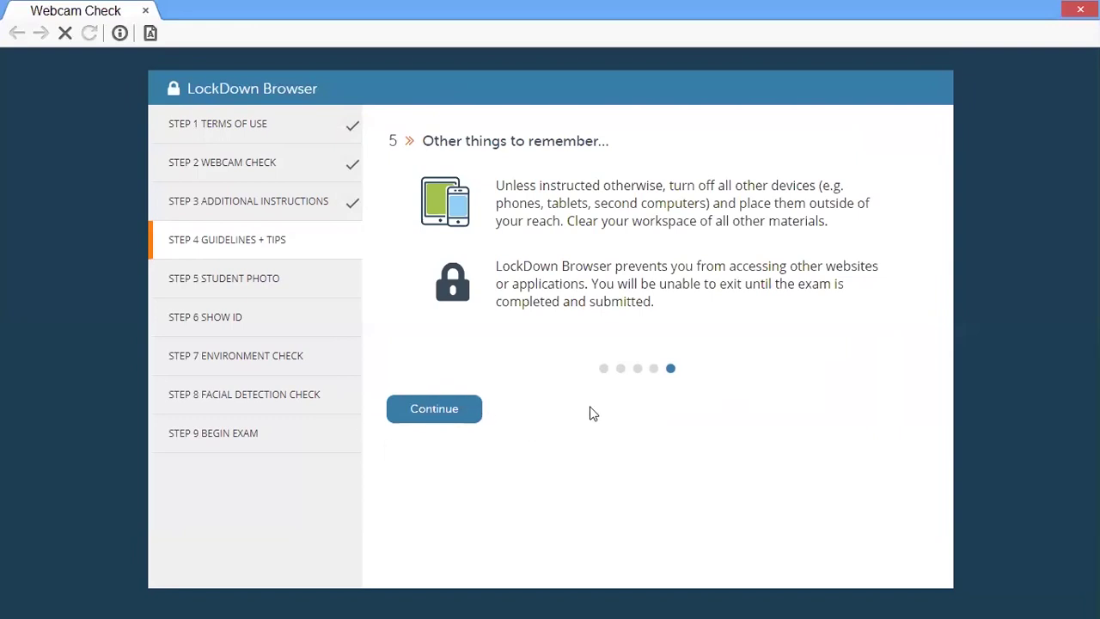
pyautogui.click(412, 408)
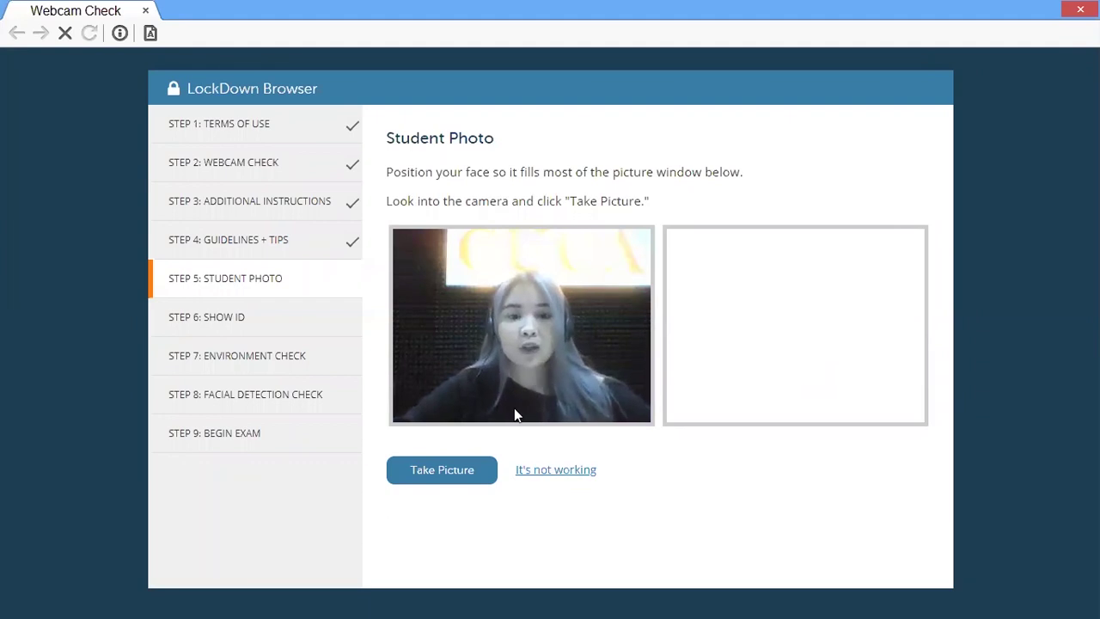
# - Take and accept the student photo, and capture and accept a picture of the ID card
pyautogui.click(454, 471)
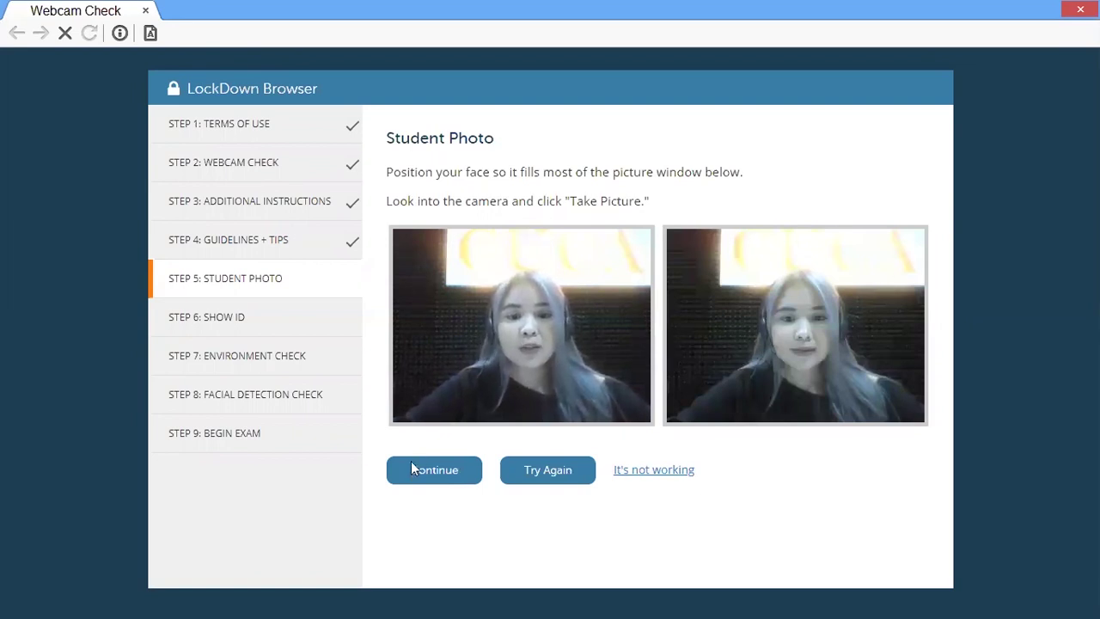
pyautogui.click(413, 471)
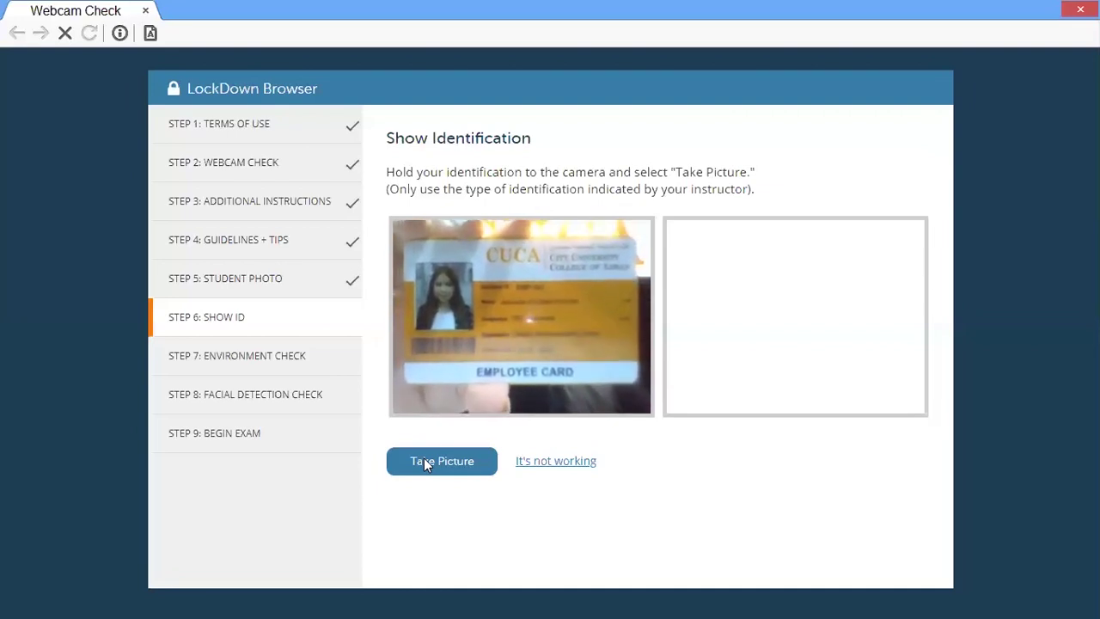
pyautogui.click(424, 460)
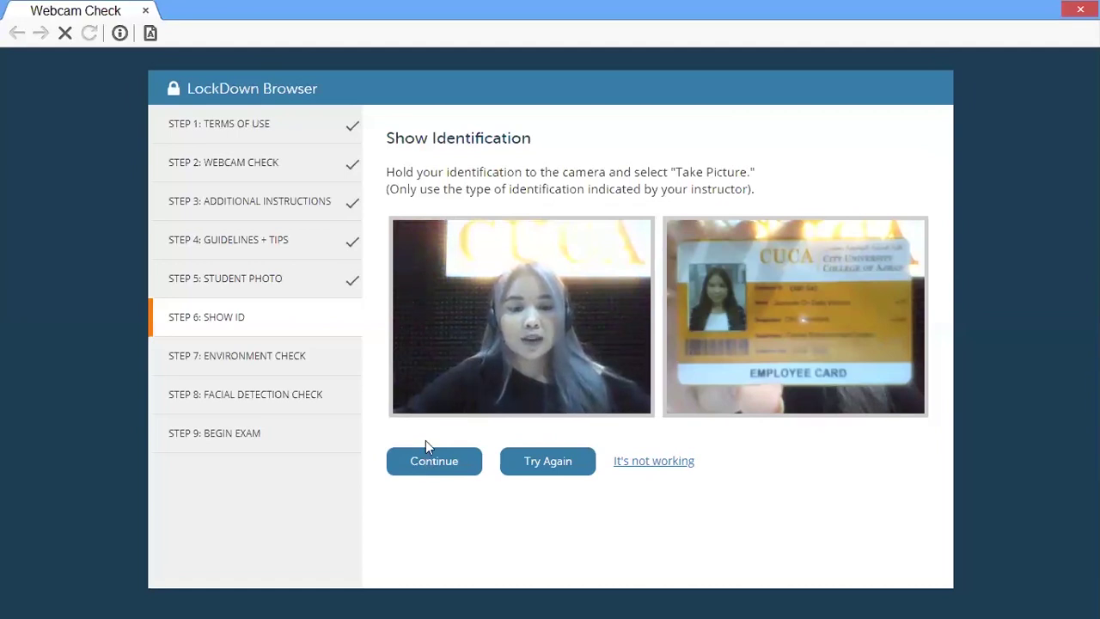
pyautogui.click(426, 461)
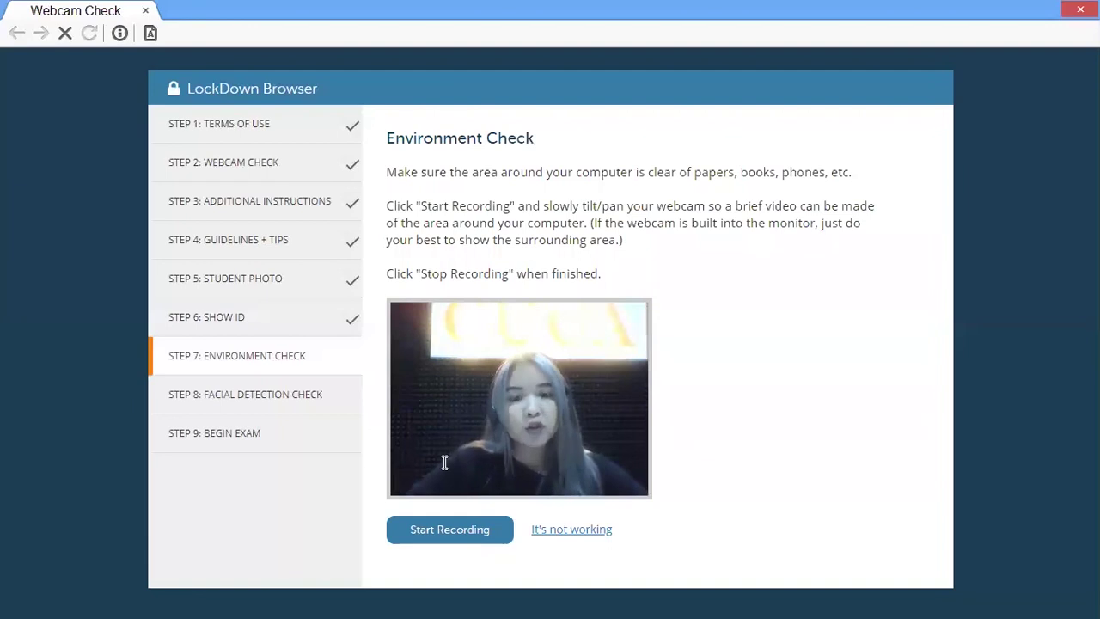
# - Record a short environment video of the area around the computer, play it back and accept it
pyautogui.click(446, 529)
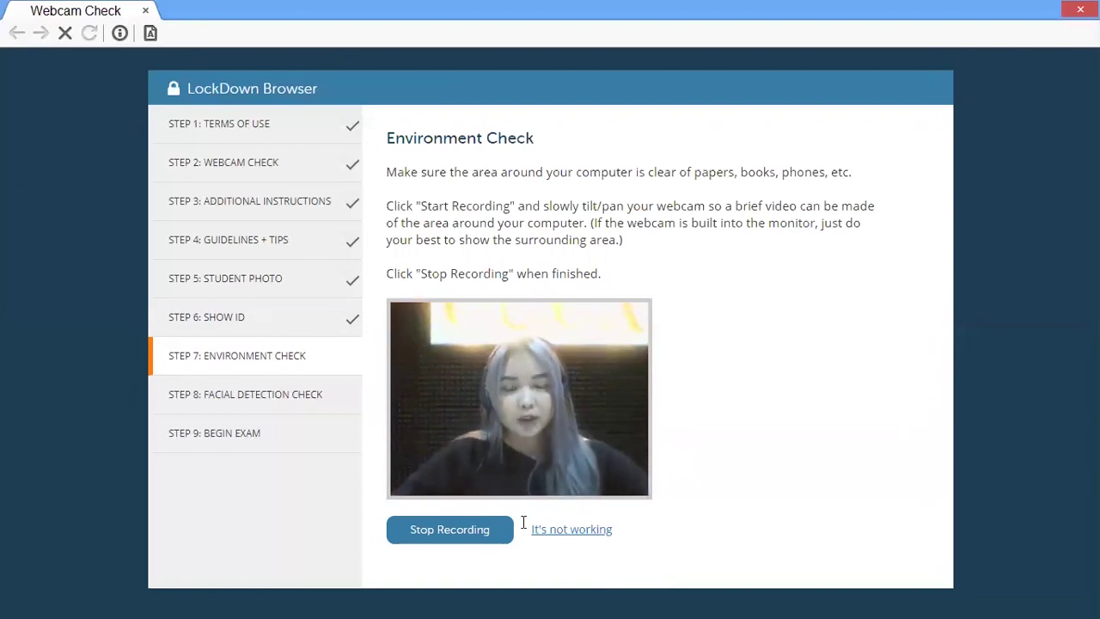
pyautogui.click(447, 530)
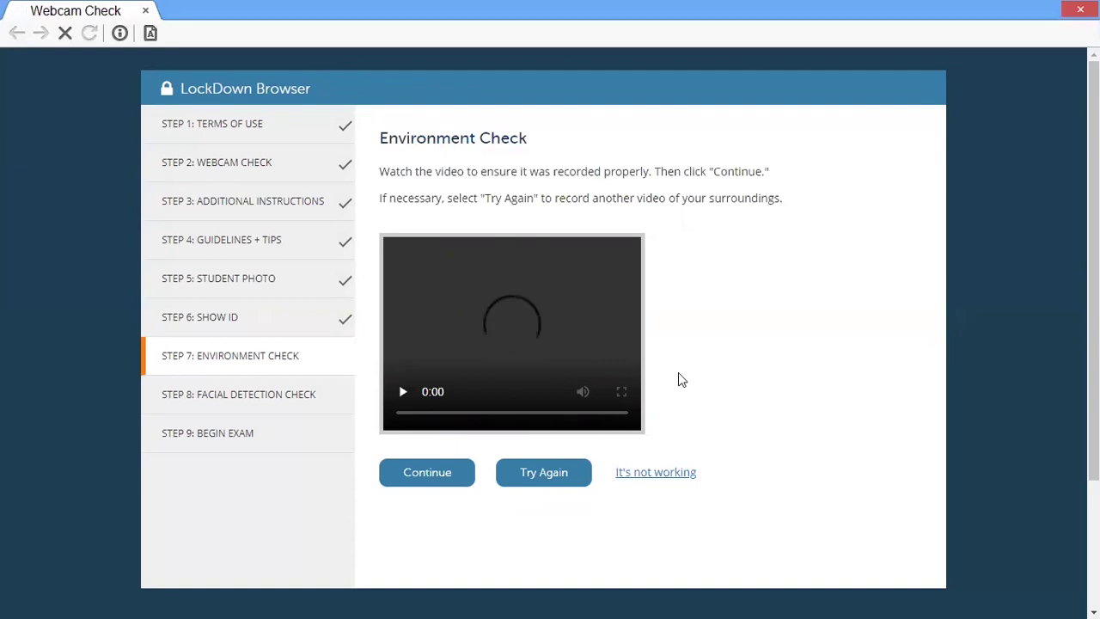
pyautogui.click(492, 344)
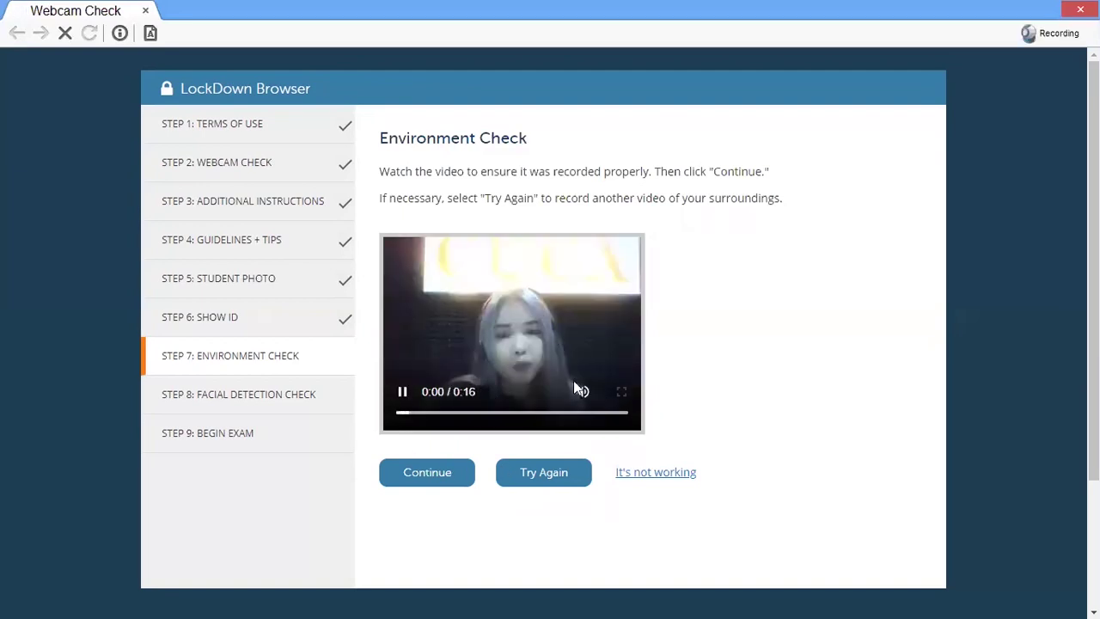
pyautogui.click(418, 481)
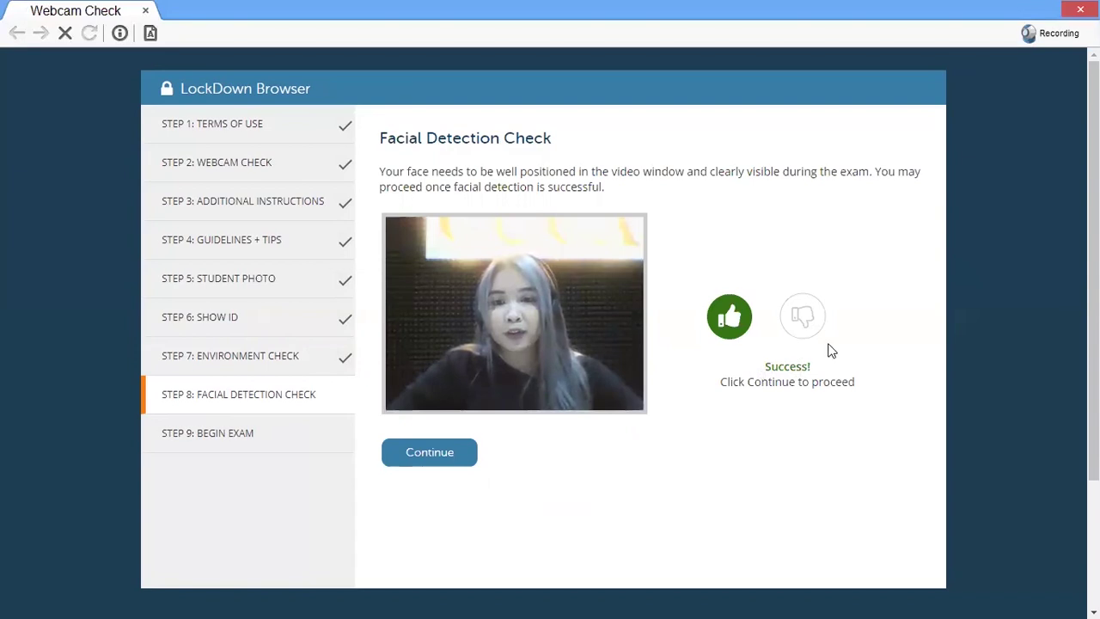
# - Proceed past the facial detection check and begin the exam
pyautogui.click(412, 460)
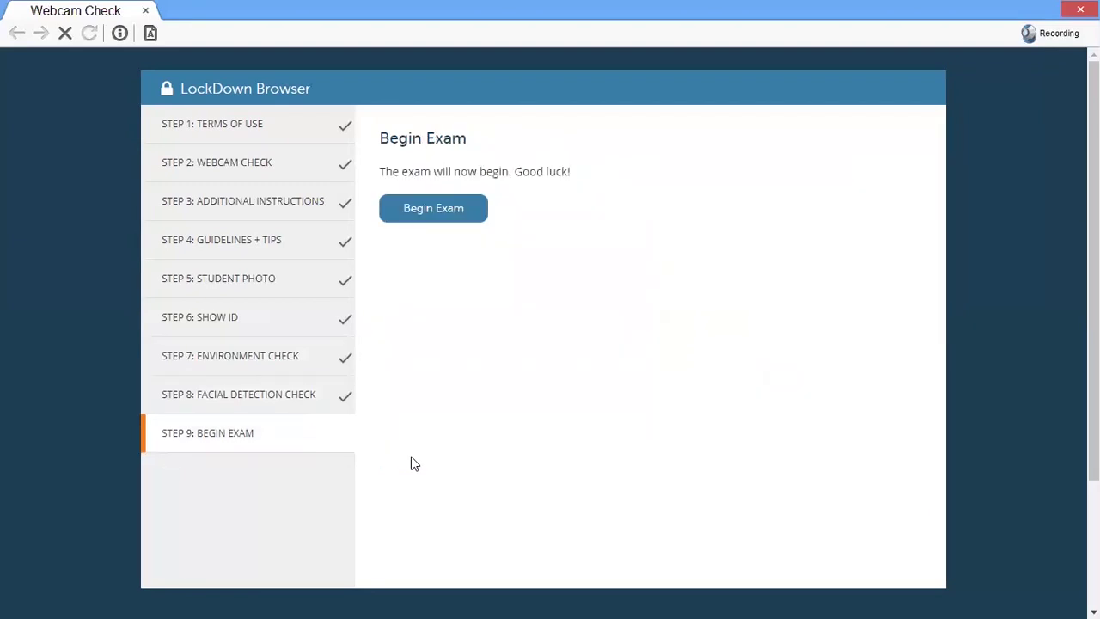
pyautogui.click(427, 210)
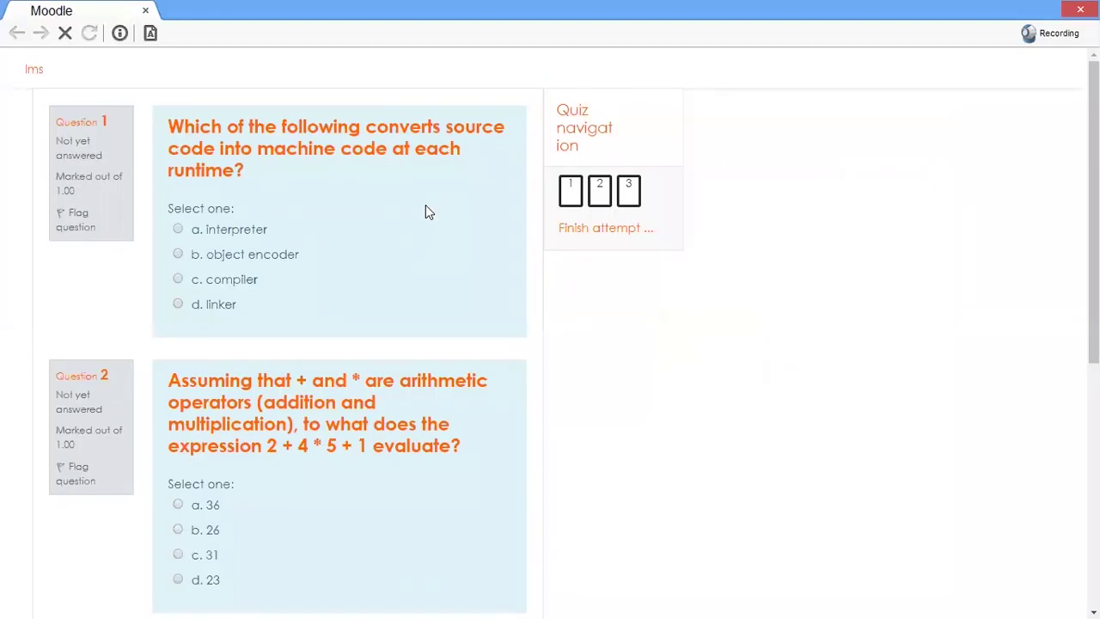
# - Answer the three quiz questions with interpreter for question 1, 36 for question 2 and compiler error for question 3
pyautogui.click(234, 188)
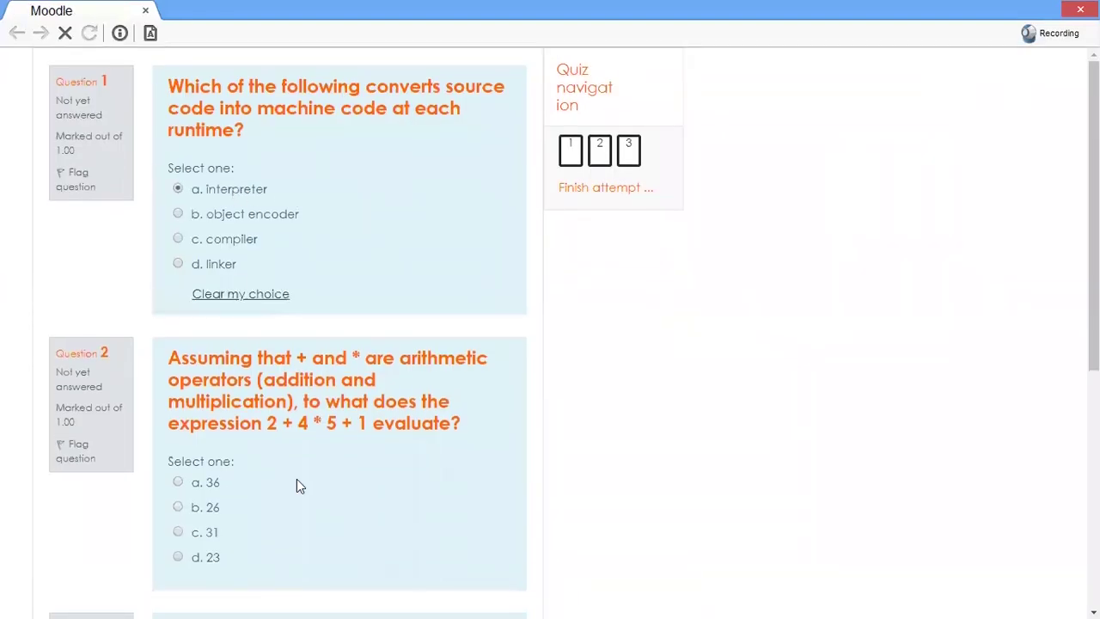
pyautogui.click(215, 483)
pyautogui.scroll(-4, 516, 515)
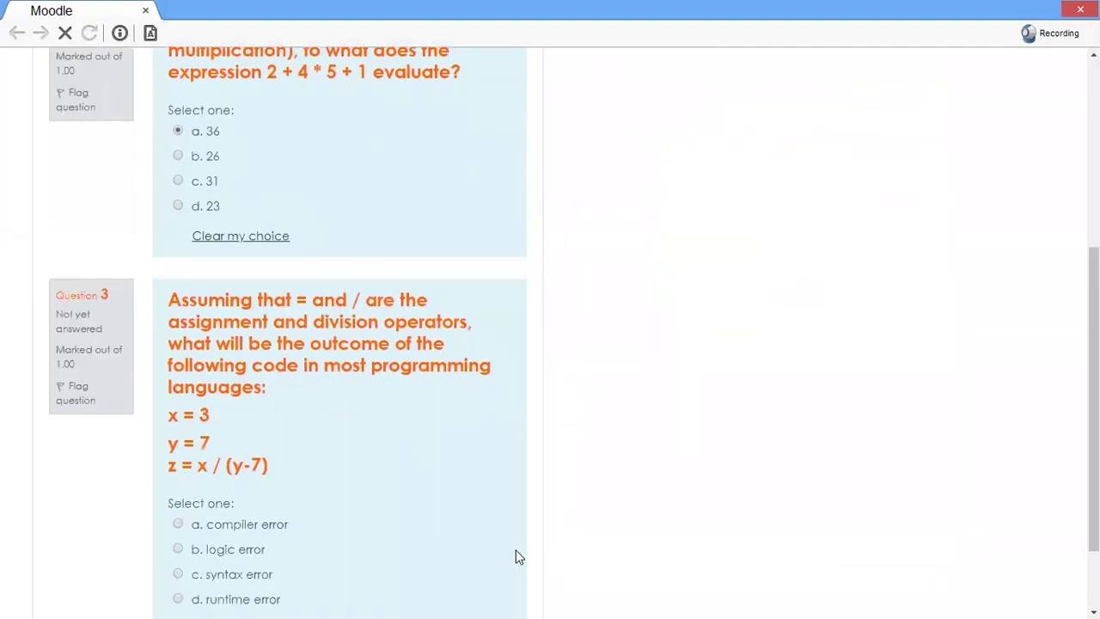
pyautogui.click(232, 523)
# - Finish the Test Exam attempt and submit all answers from the attempt summary
pyautogui.scroll(-2, 985, 442)
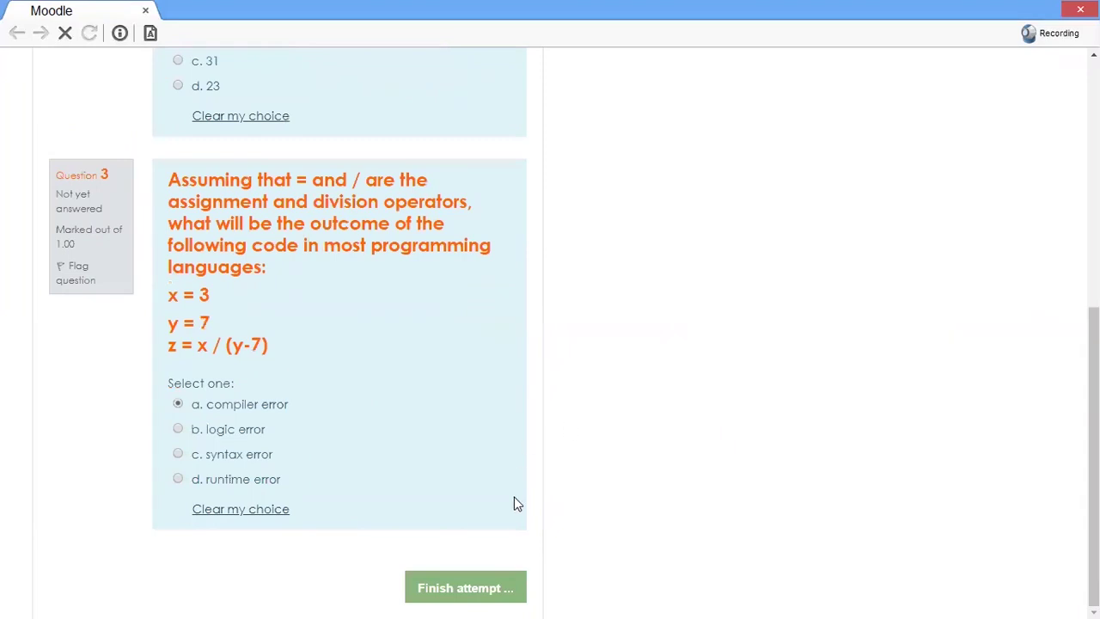
pyautogui.click(441, 593)
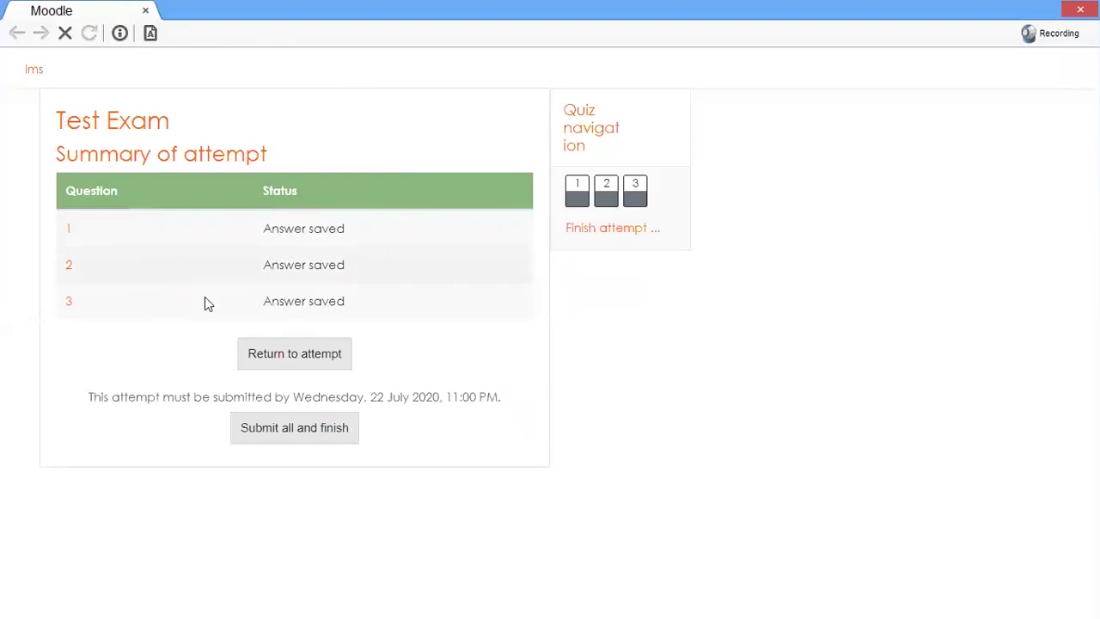
pyautogui.scroll(-1, 205, 303)
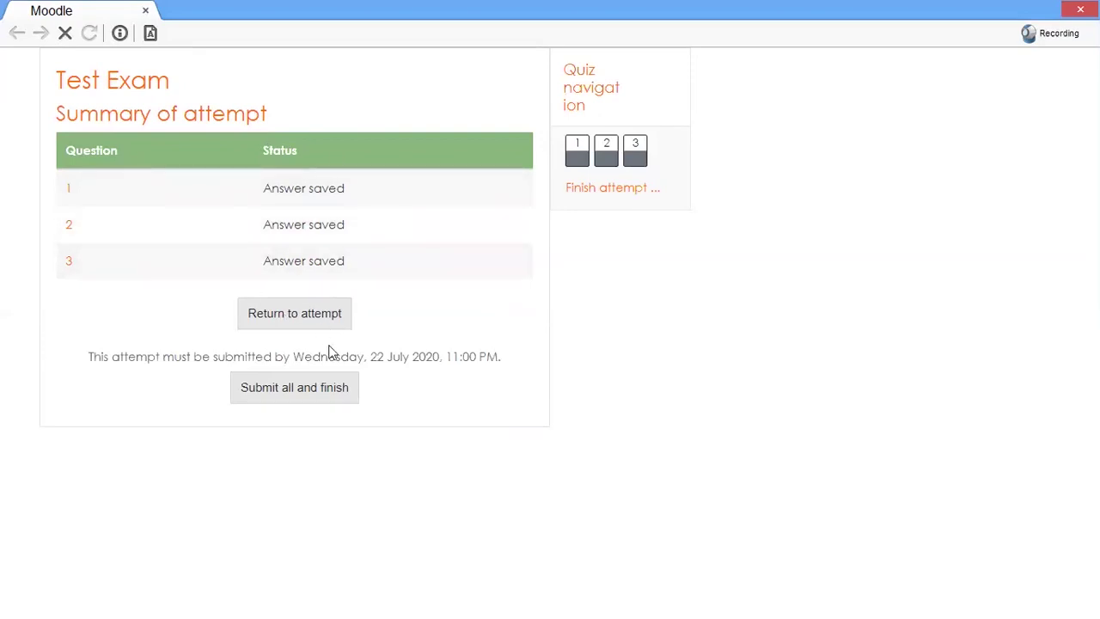
pyautogui.click(330, 389)
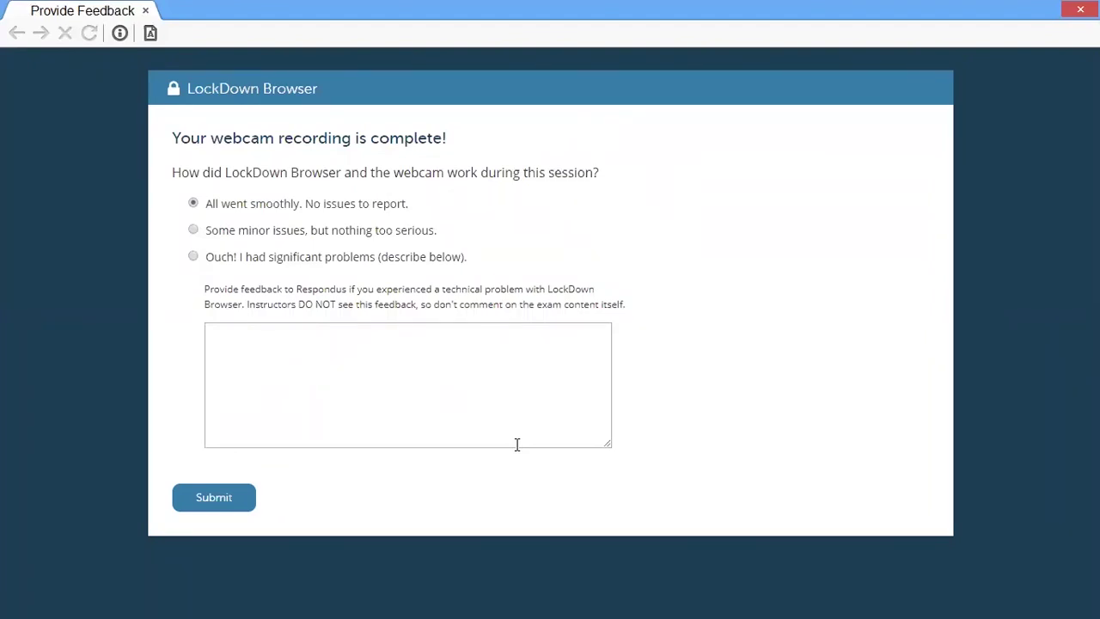
# - Submit the webcam session feedback as "All went smoothly. No issues to report." and exit LockDown Browser
pyautogui.click(516, 444)
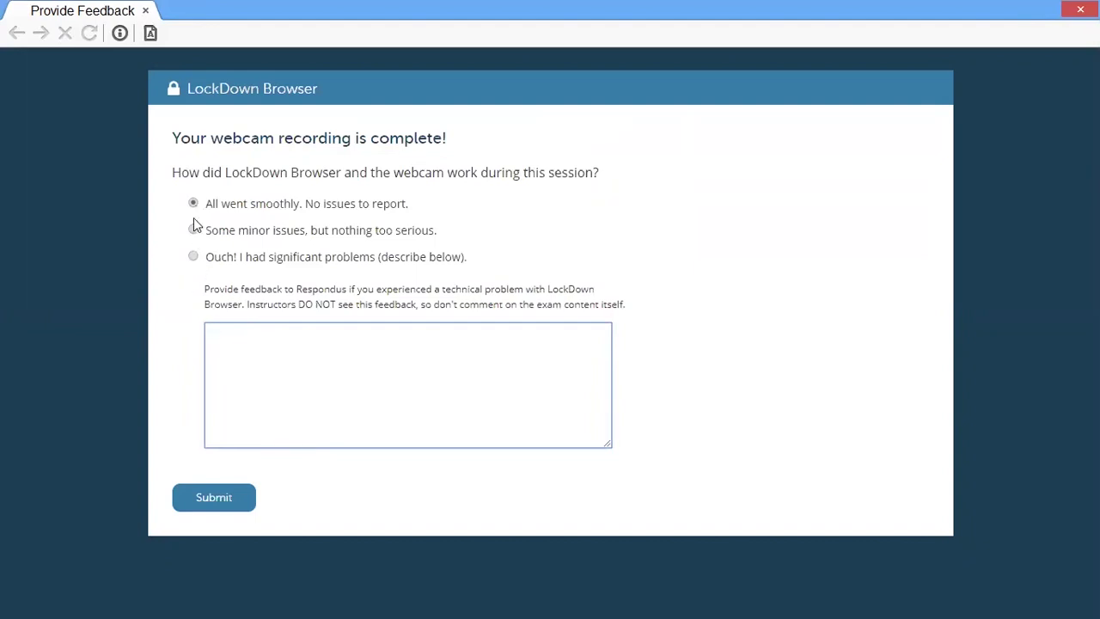
pyautogui.click(214, 497)
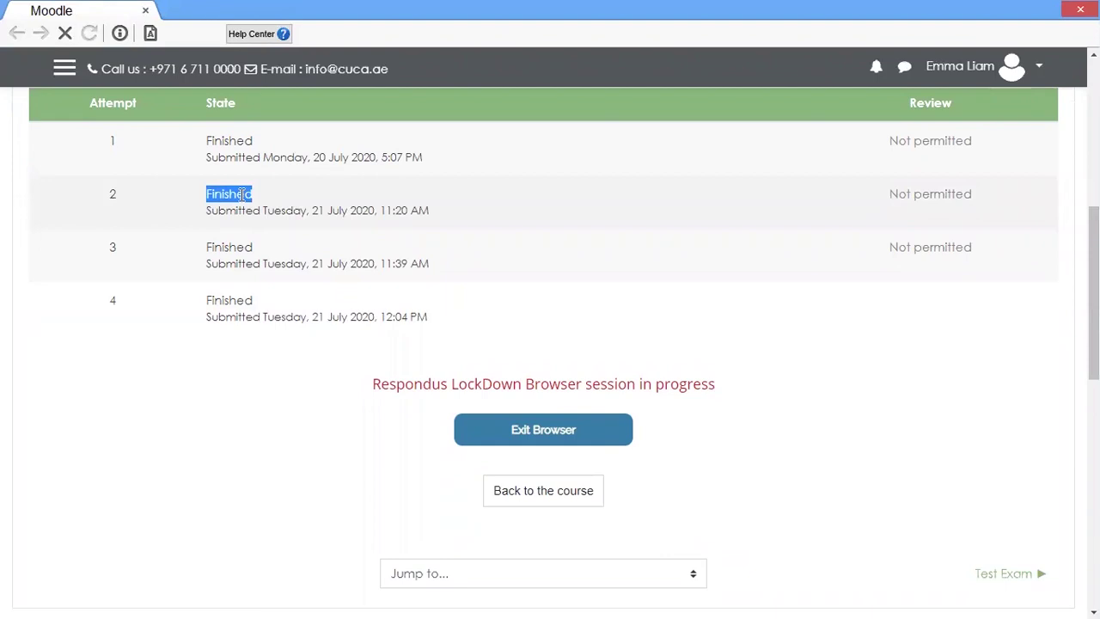
pyautogui.moveTo(225, 194); pyautogui.dragTo(394, 216)
pyautogui.click(597, 438)
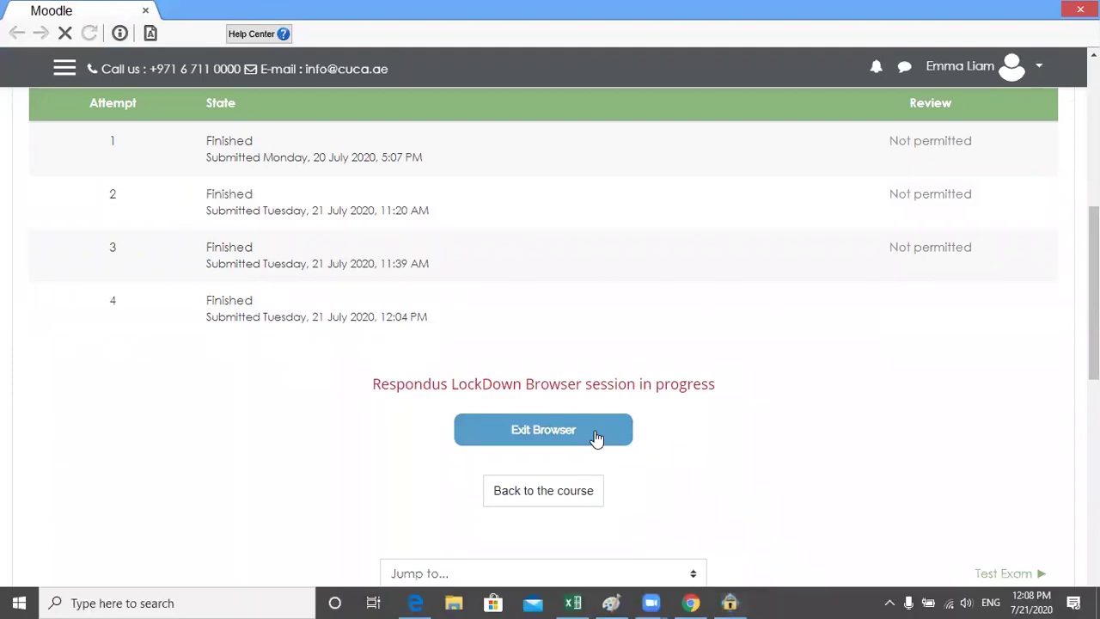